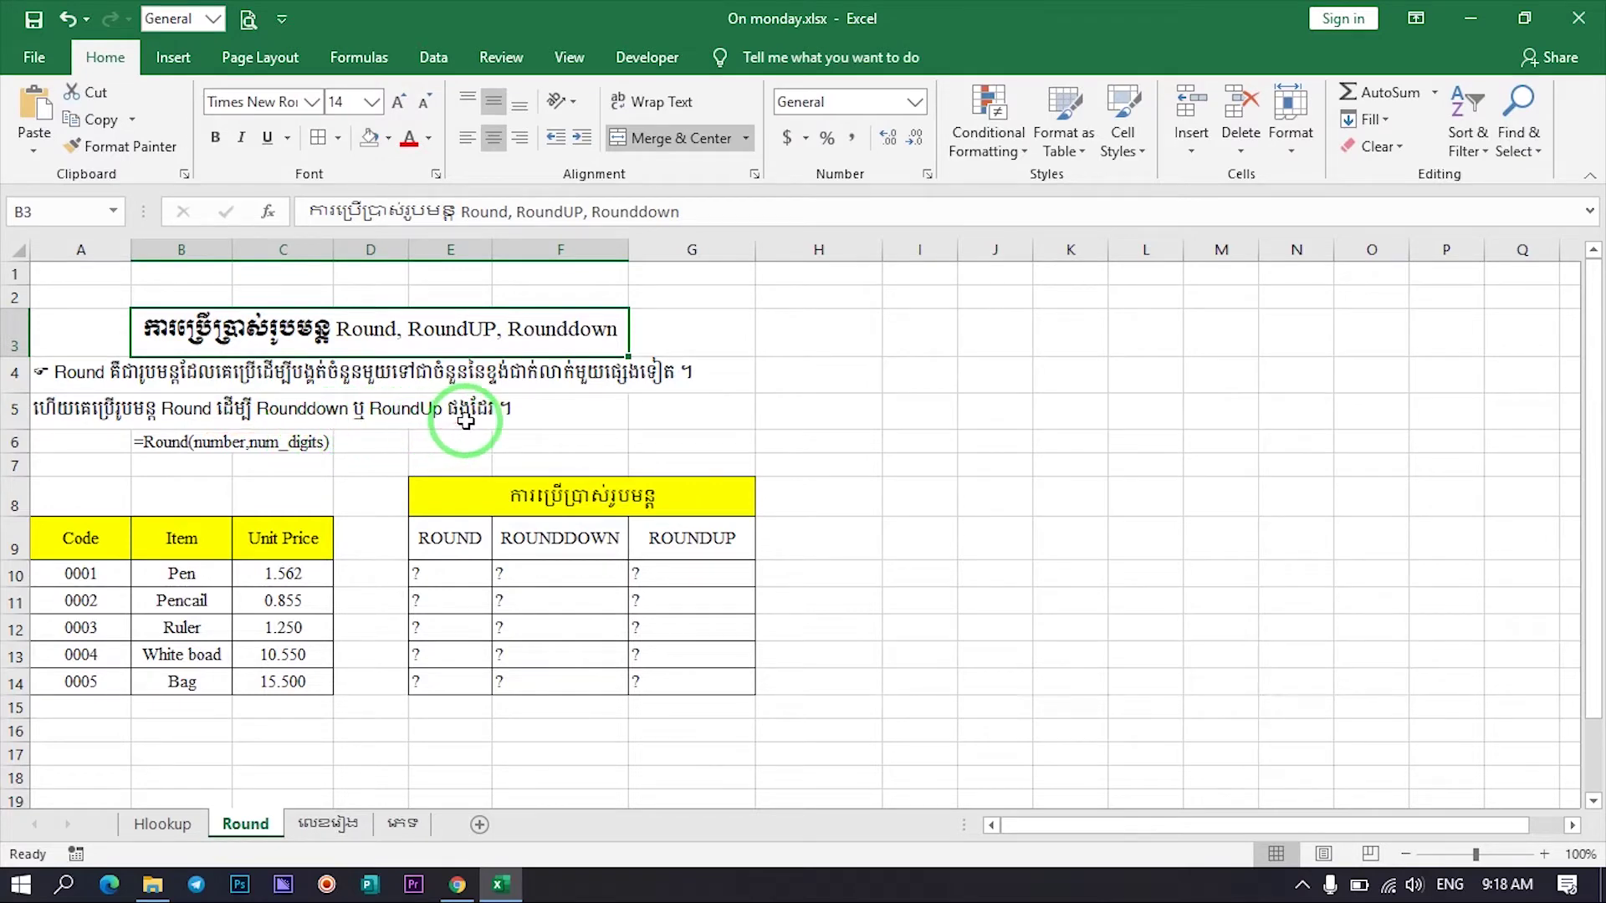
Examine the Round syntax note, the Code, Item and Unit Price columns, and the ROUND, ROUNDDOWN and ROUNDUP headings
click(180, 442)
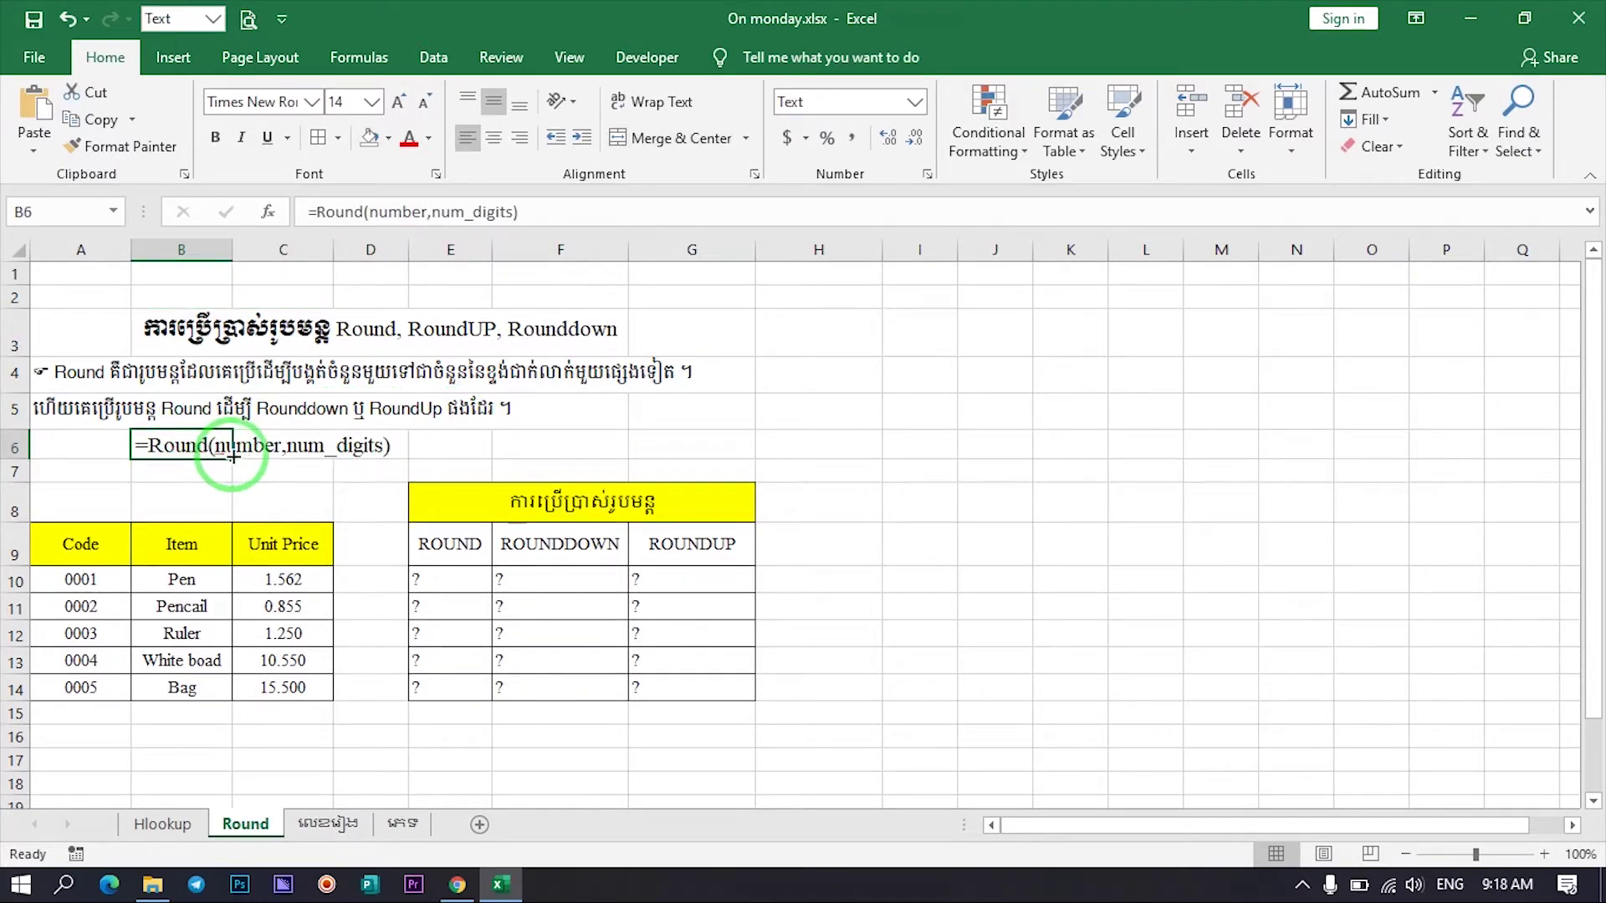
click(368, 445)
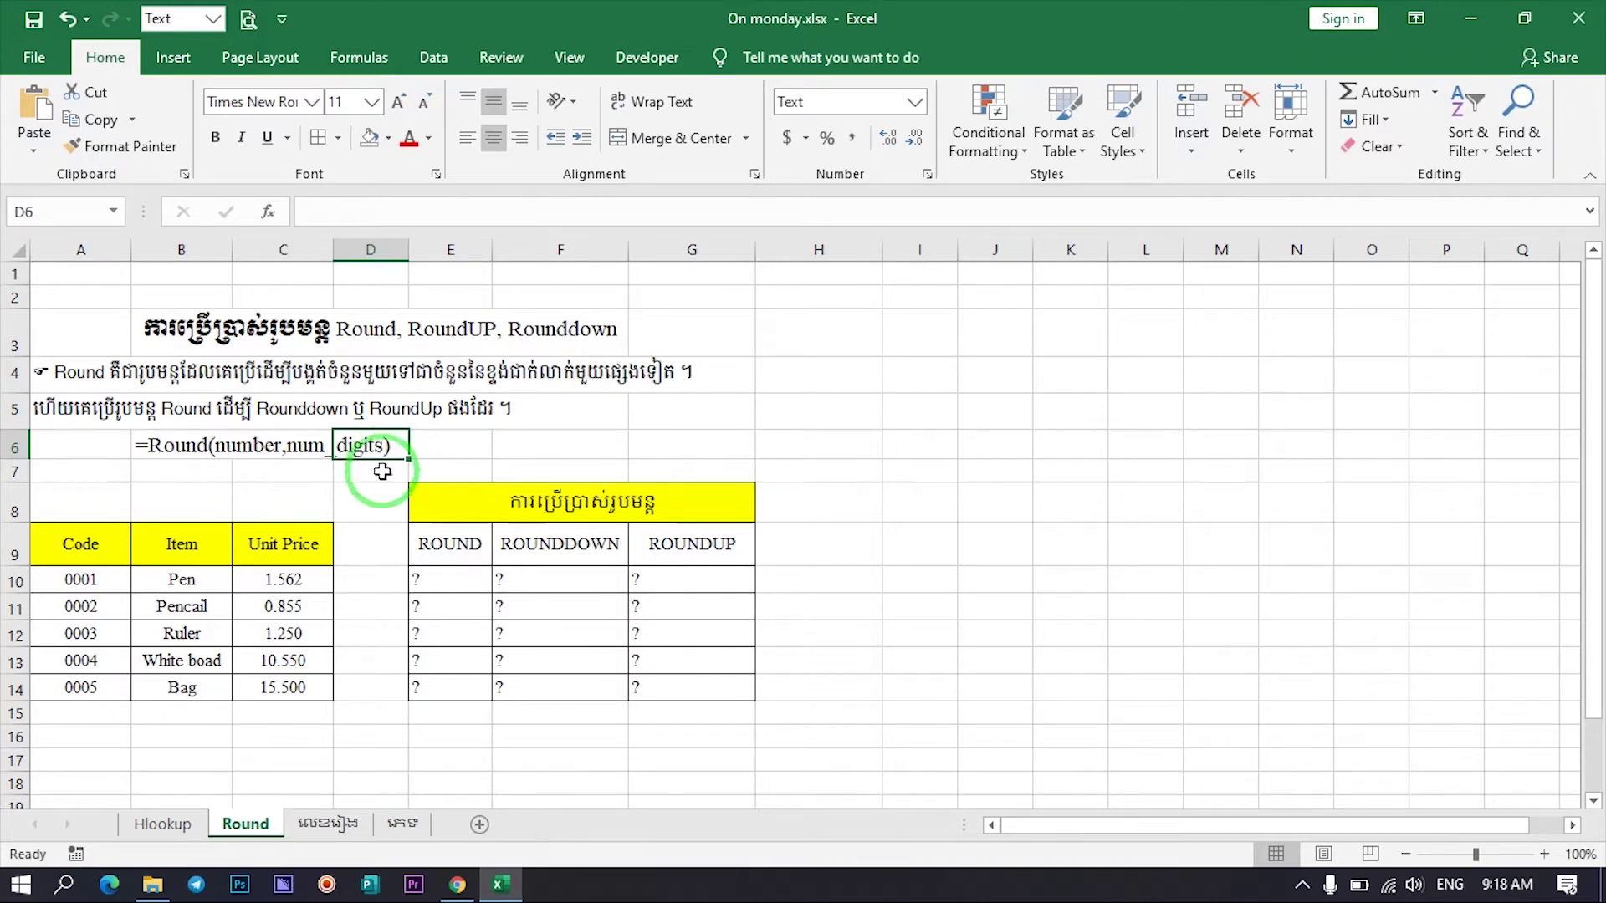
drag(79, 544, 81, 621)
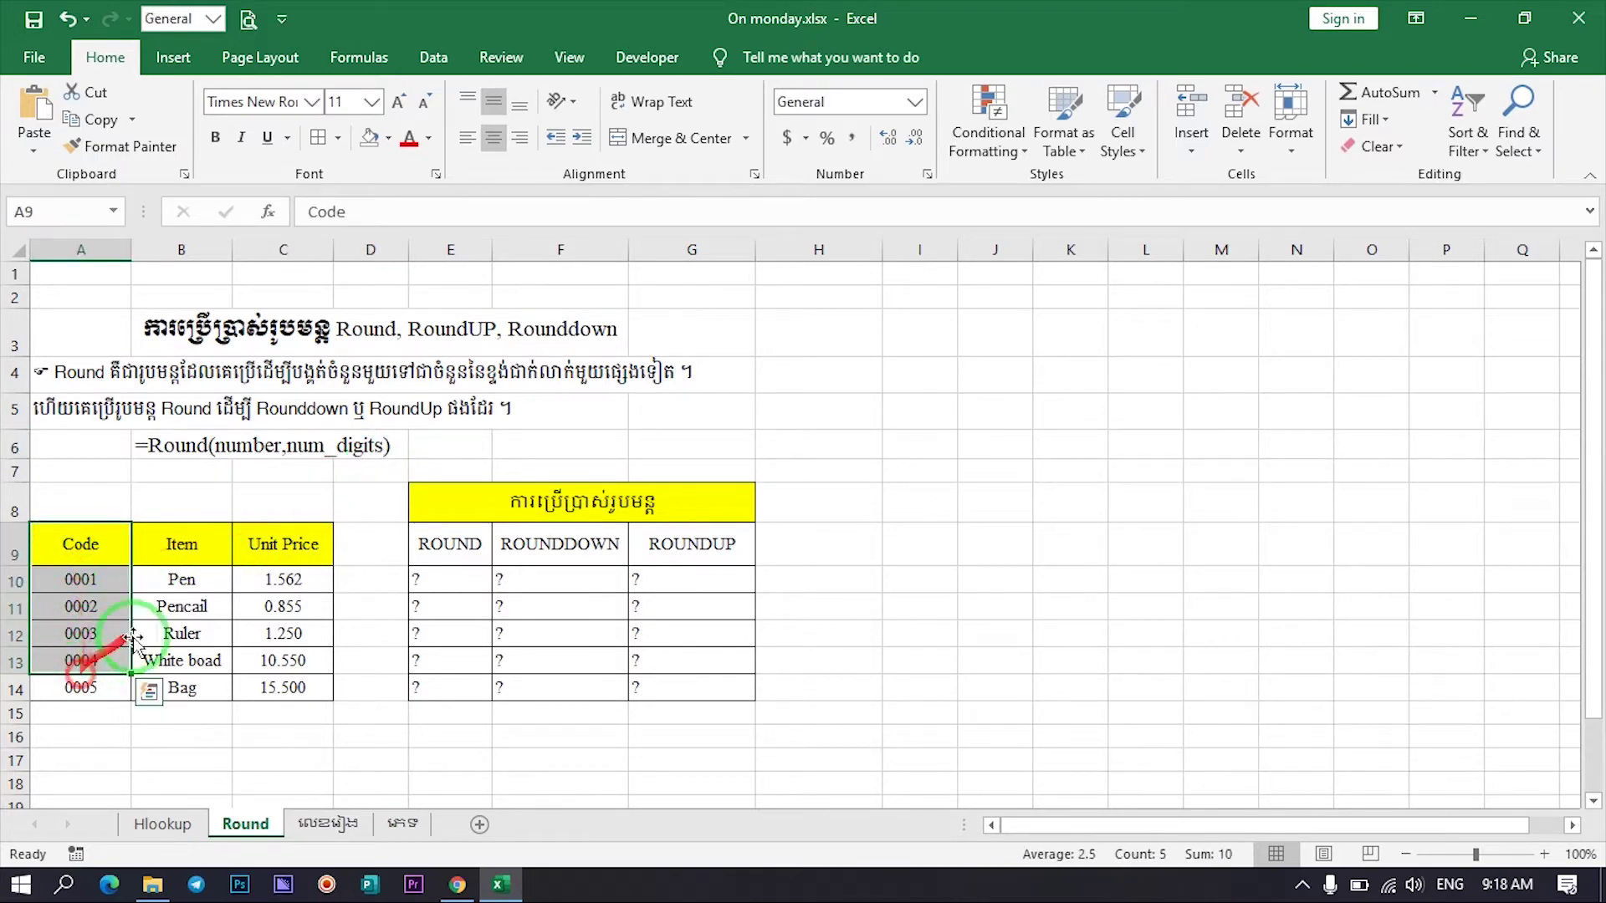
drag(179, 548, 182, 609)
click(280, 563)
drag(279, 566, 300, 590)
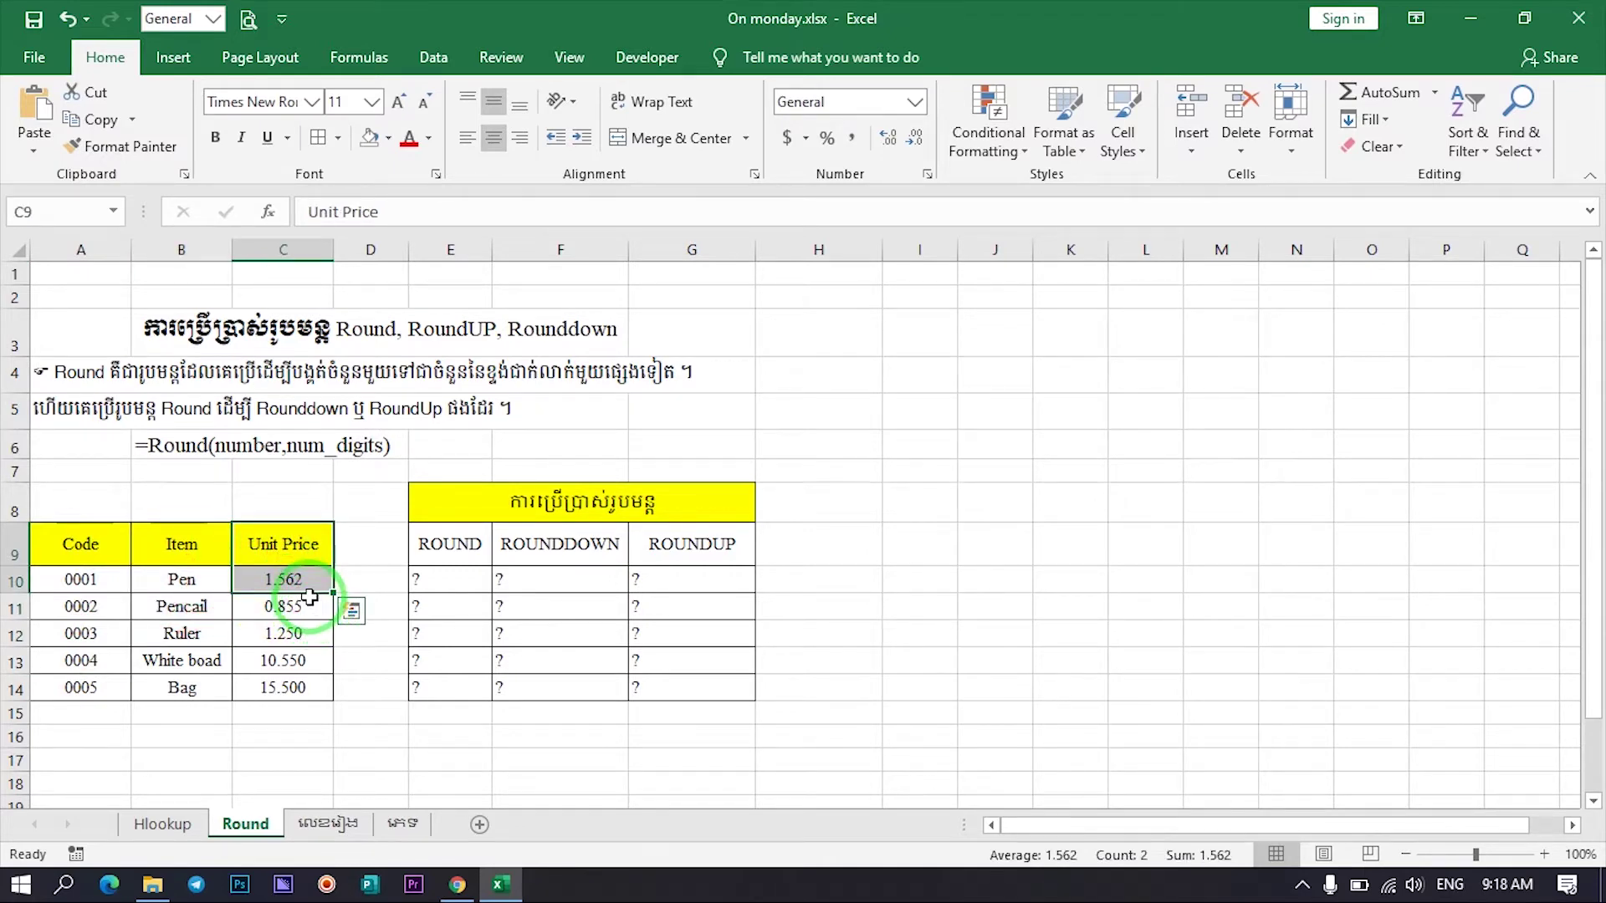
drag(295, 583, 291, 679)
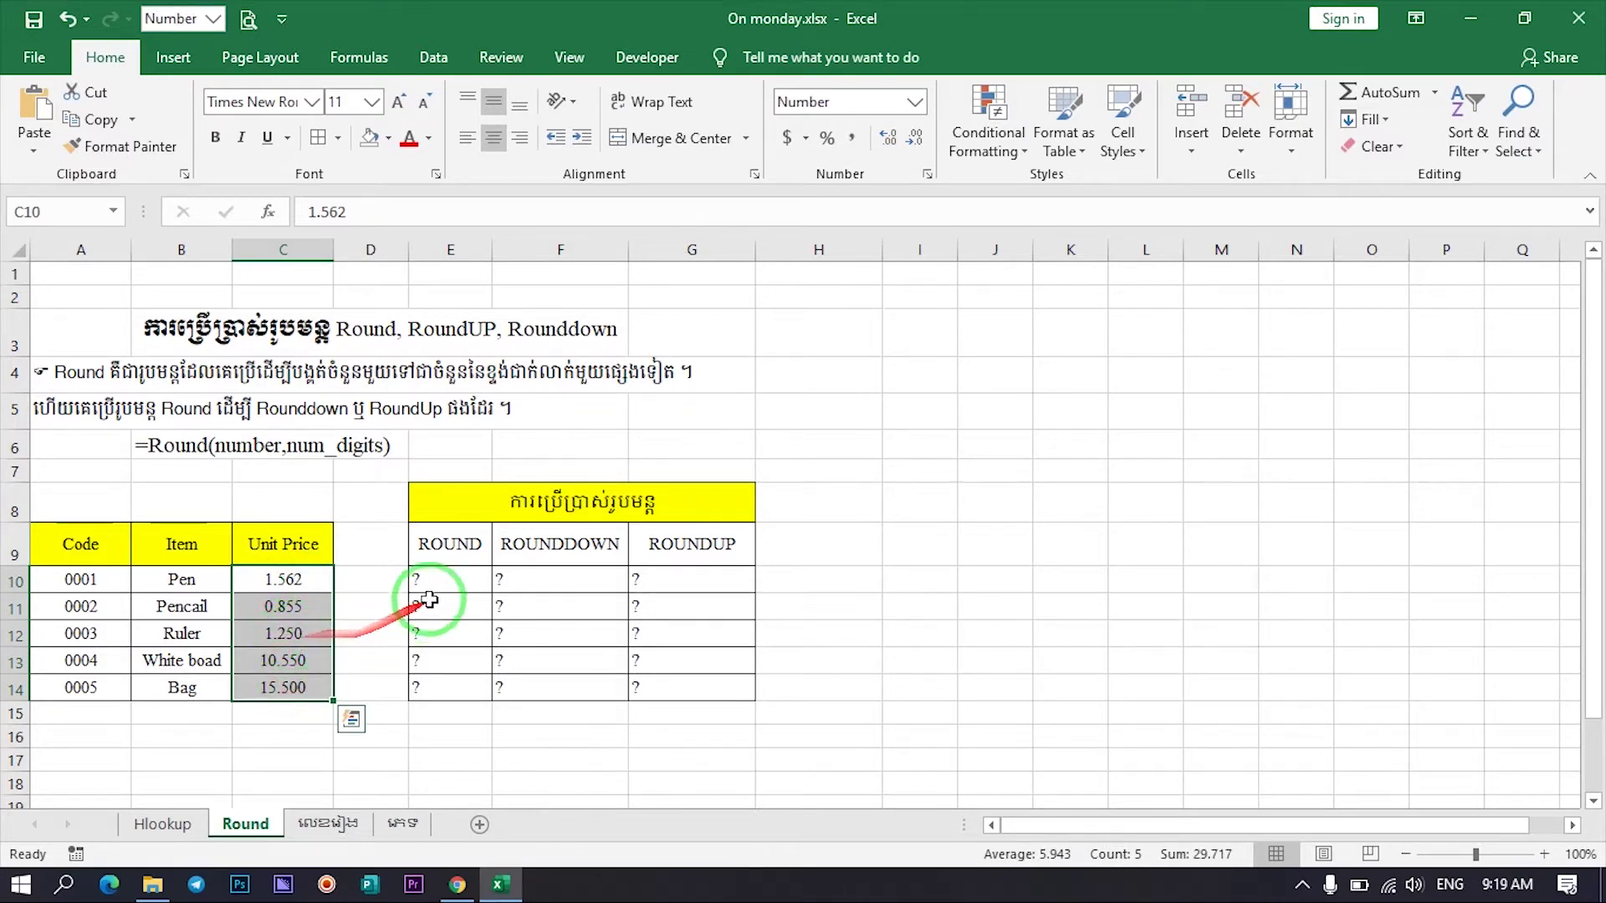
click(452, 576)
click(450, 552)
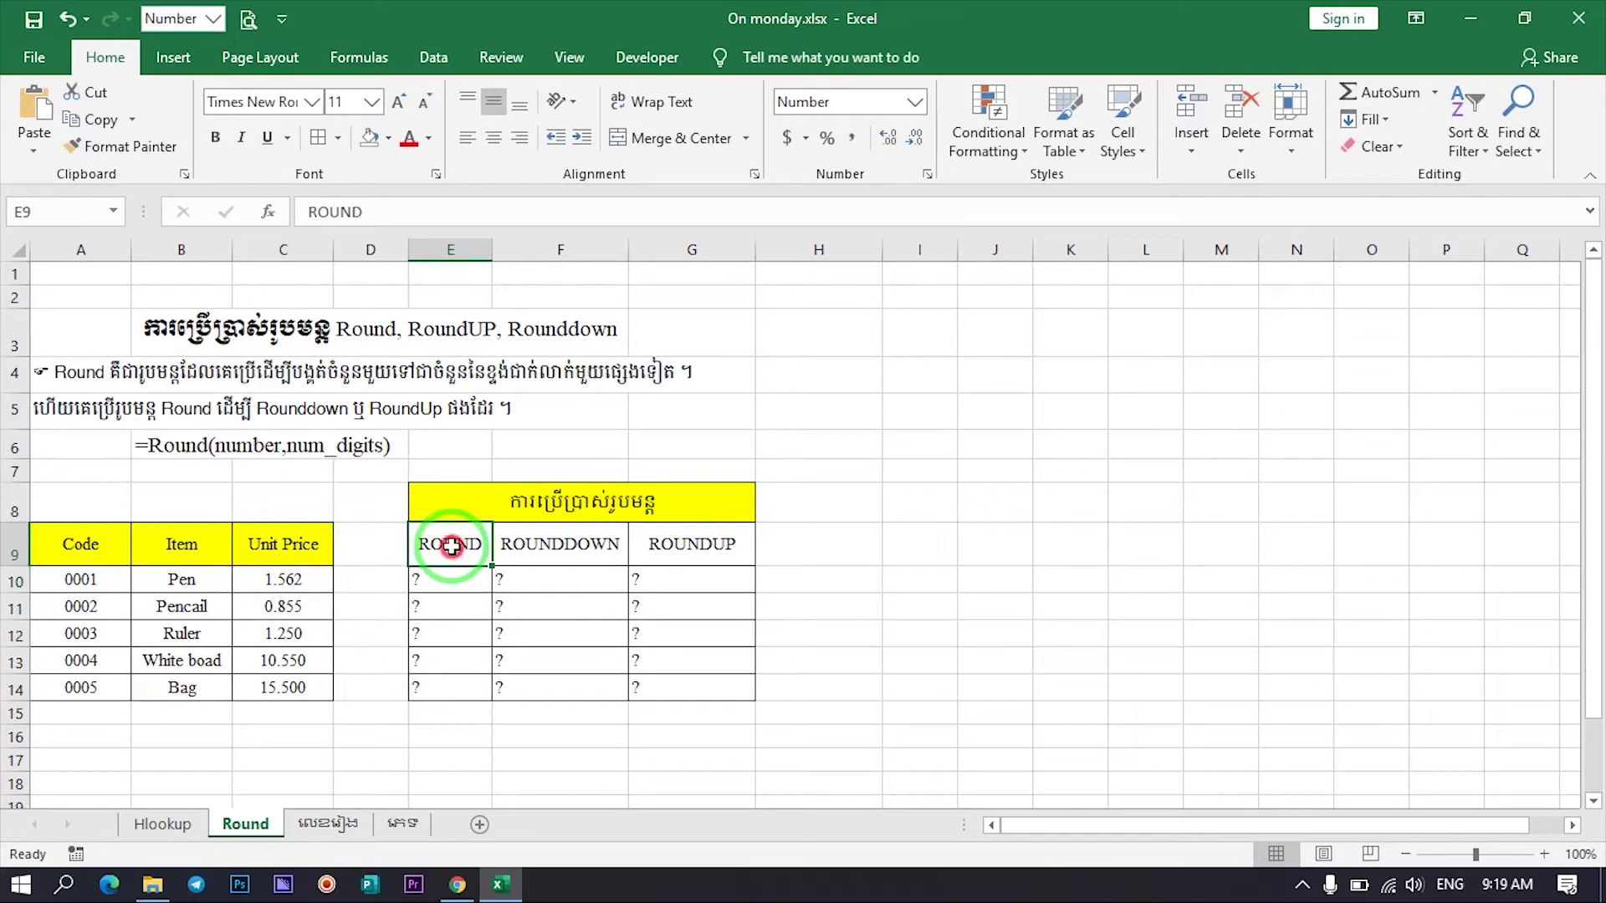
click(540, 555)
click(681, 560)
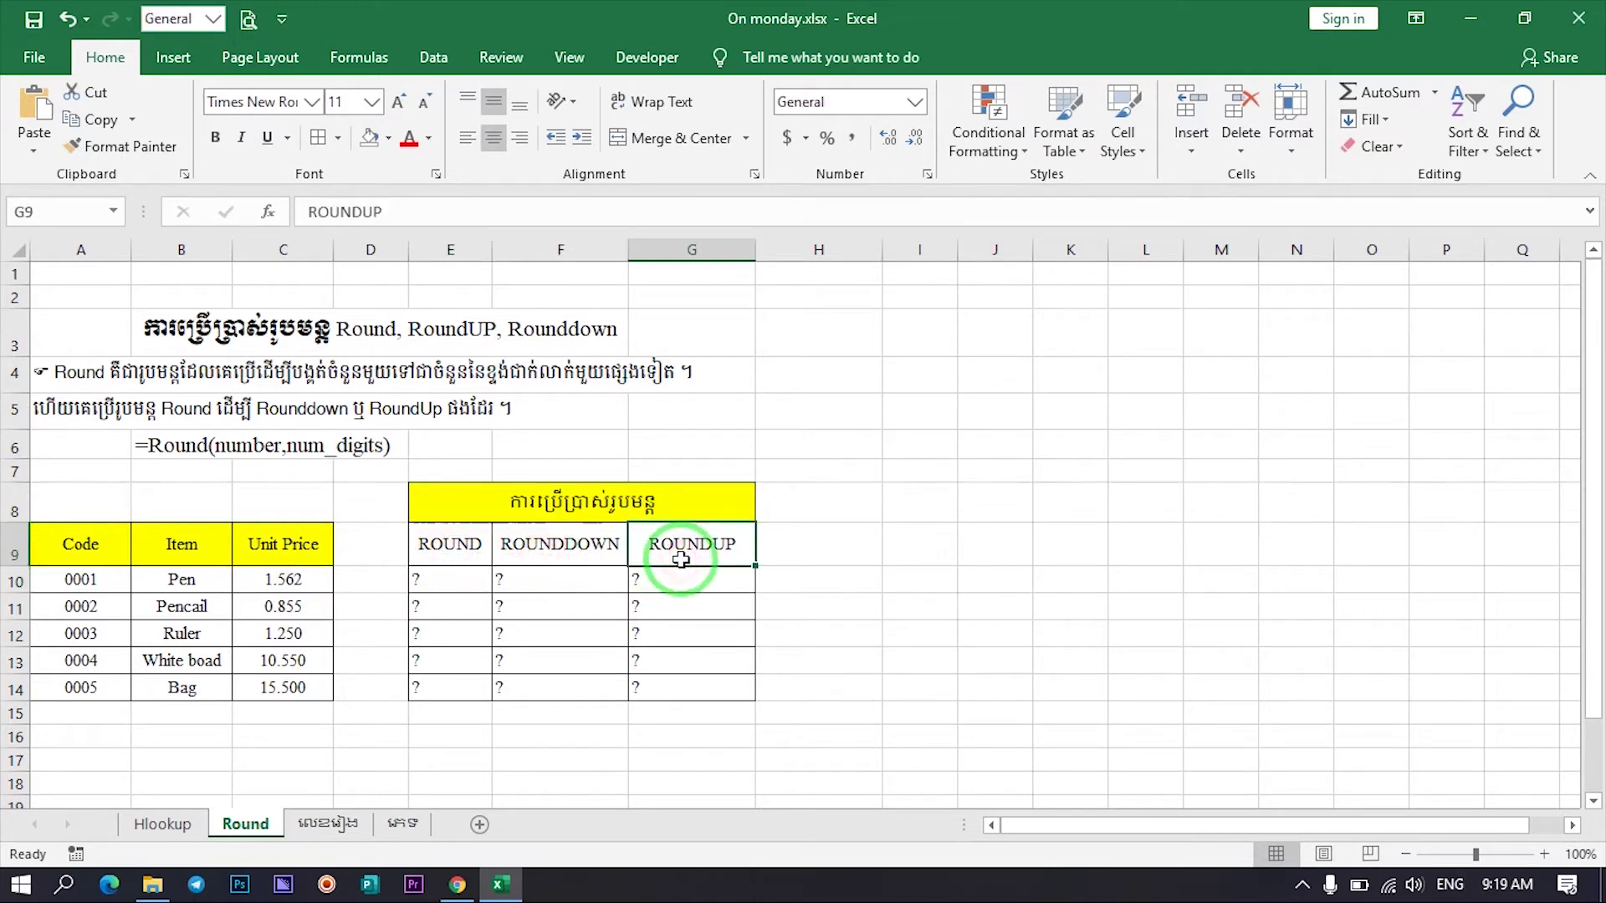
Enter =ROUND(C10,0) in E10 to round the Pen's unit price to zero decimals
click(456, 584)
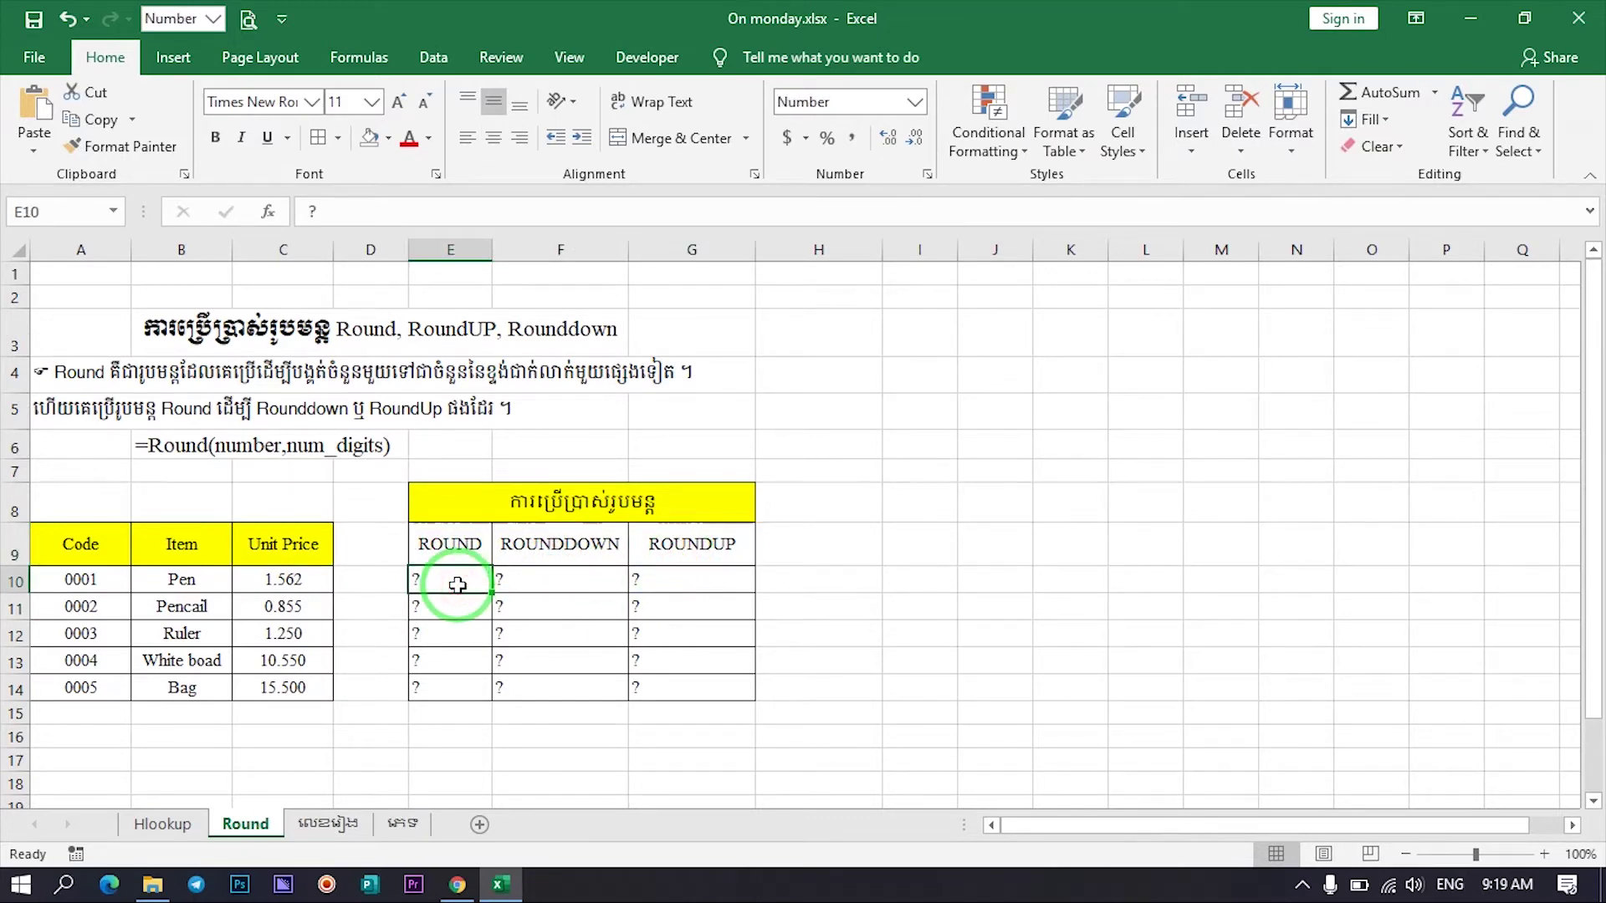
text(=)
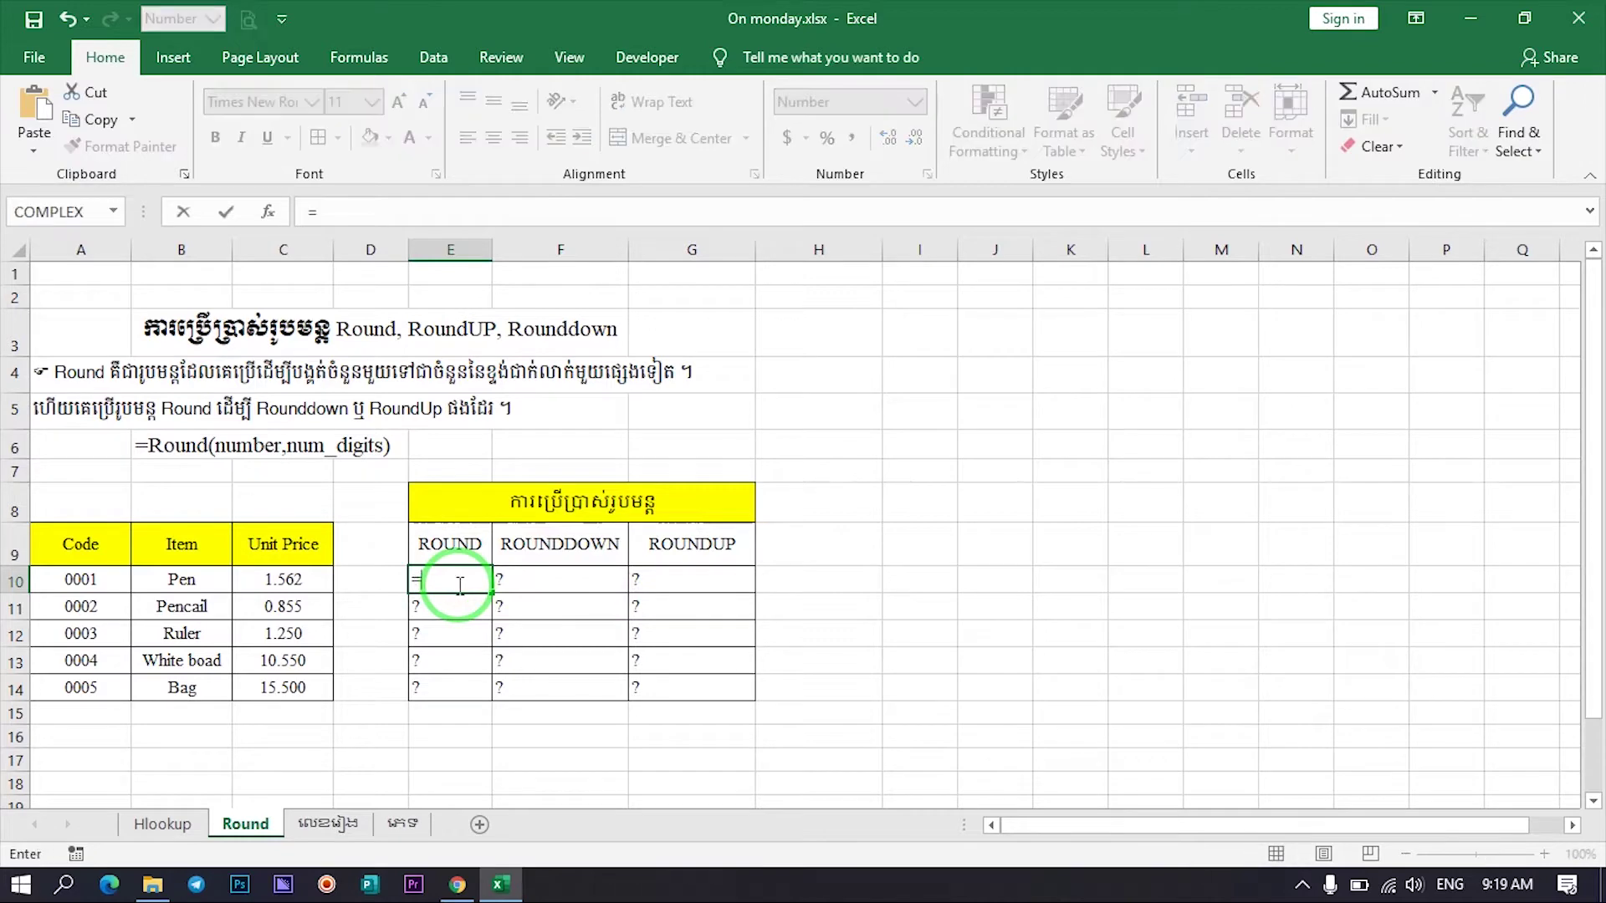
text(ROUND()
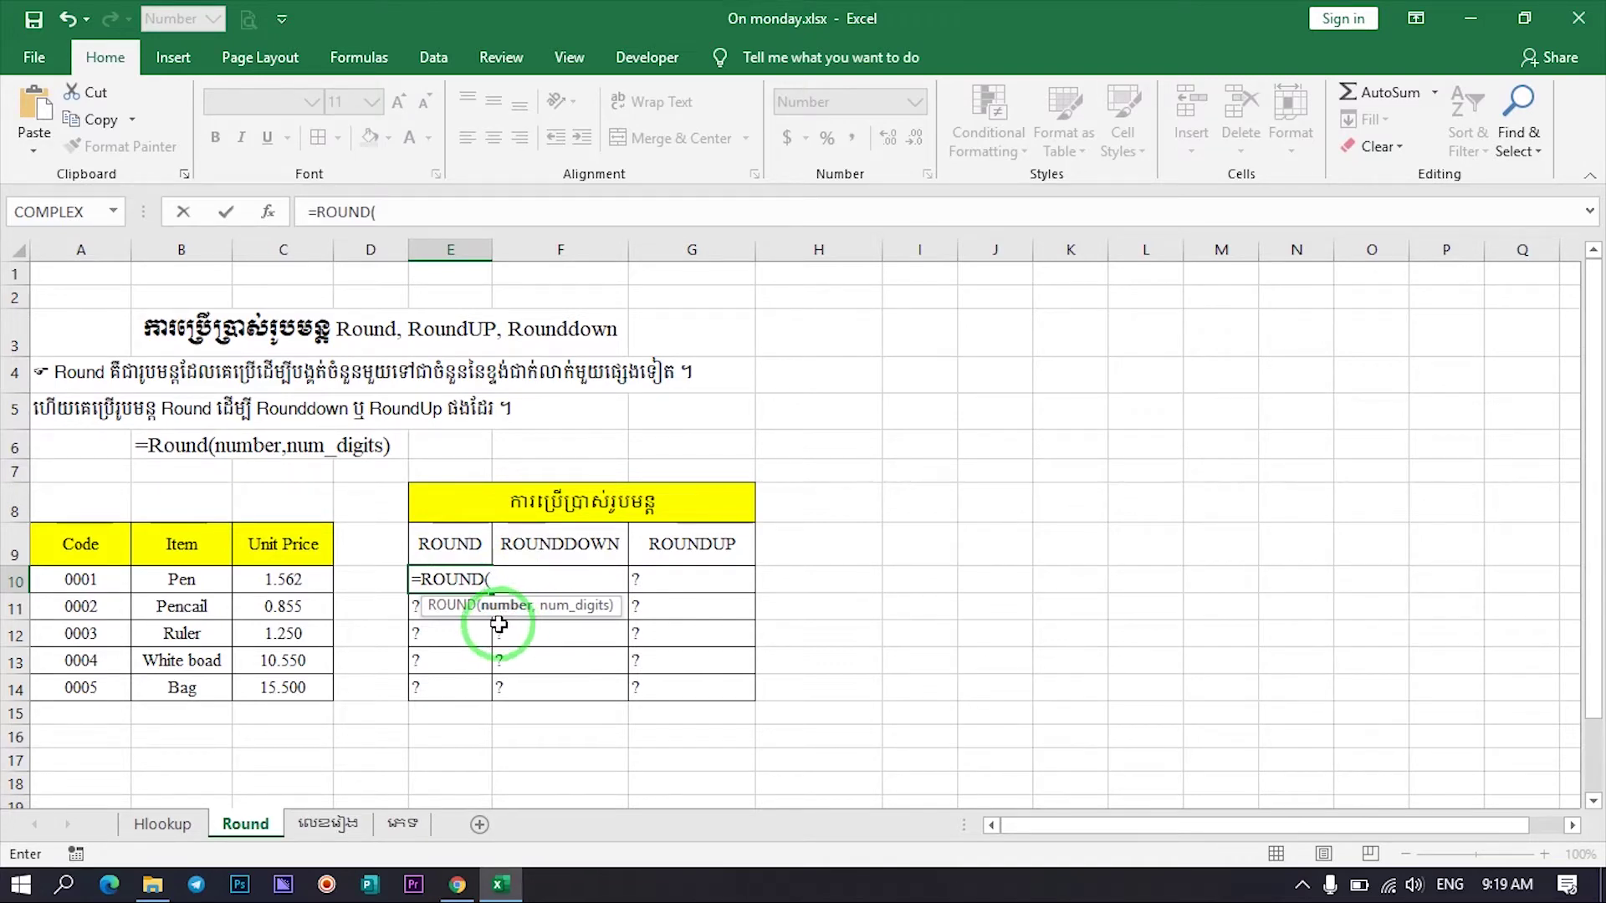
click(293, 587)
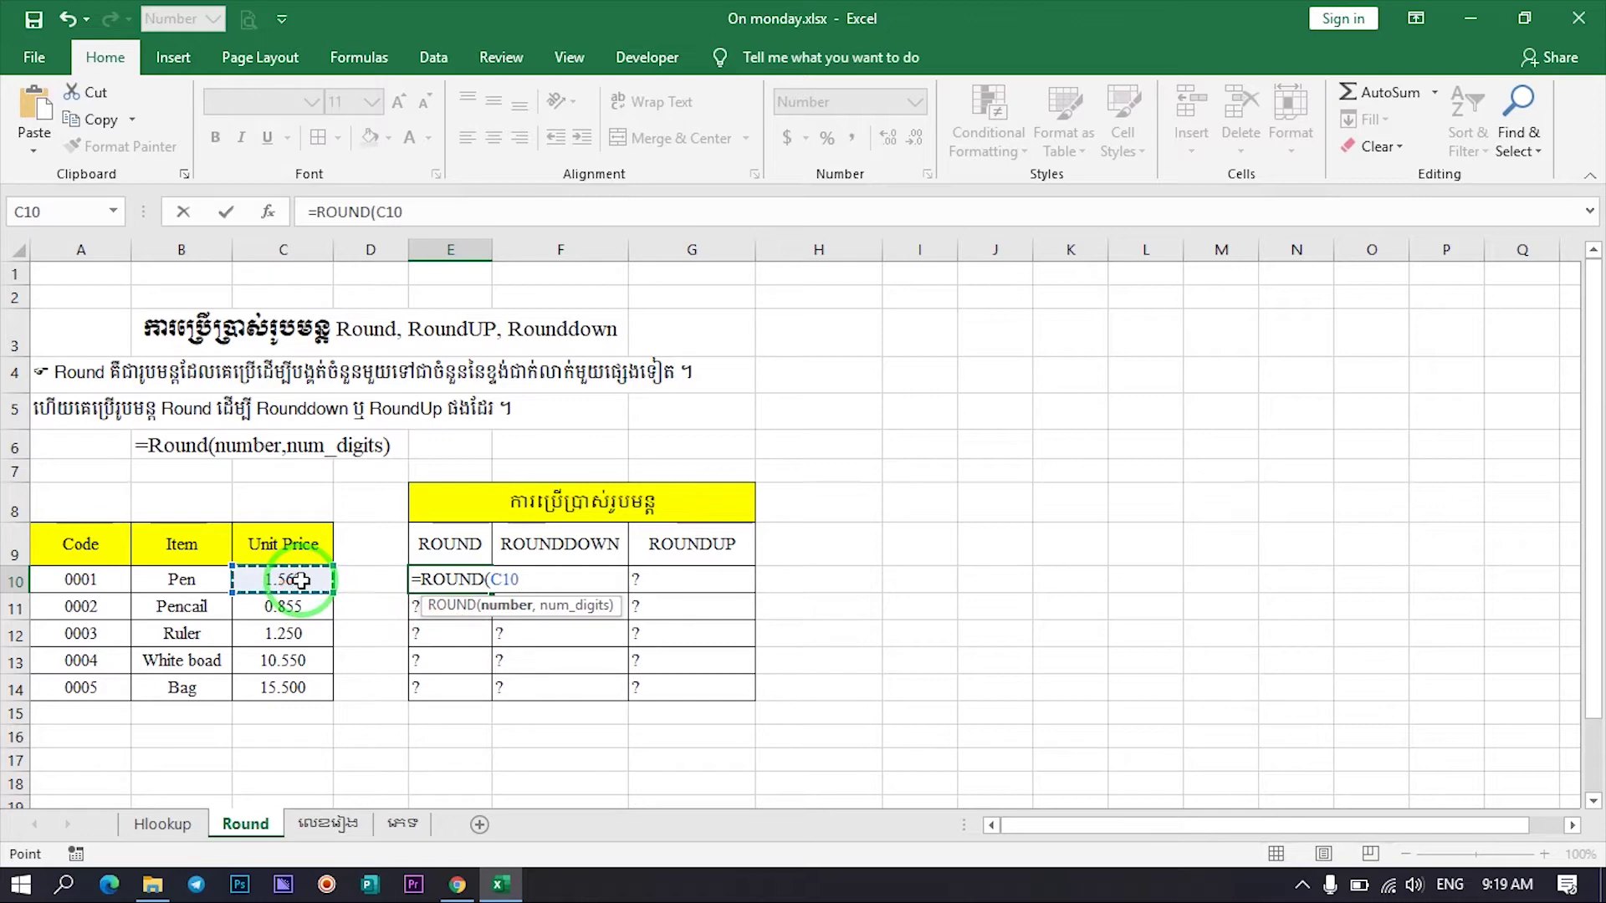
text(,0)
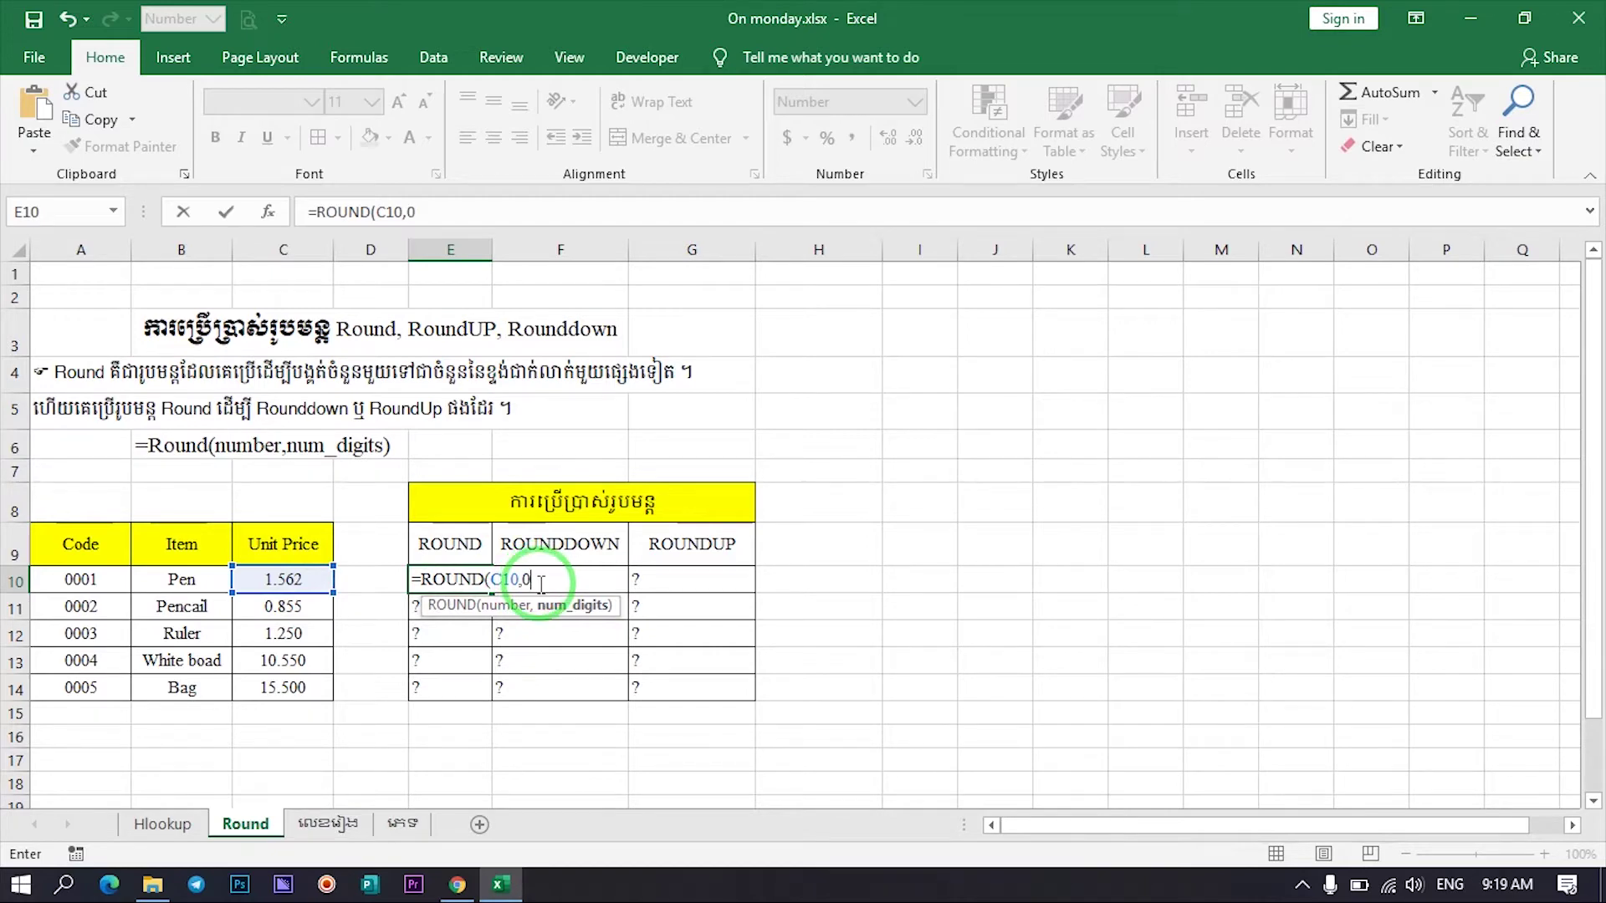
key(Return)
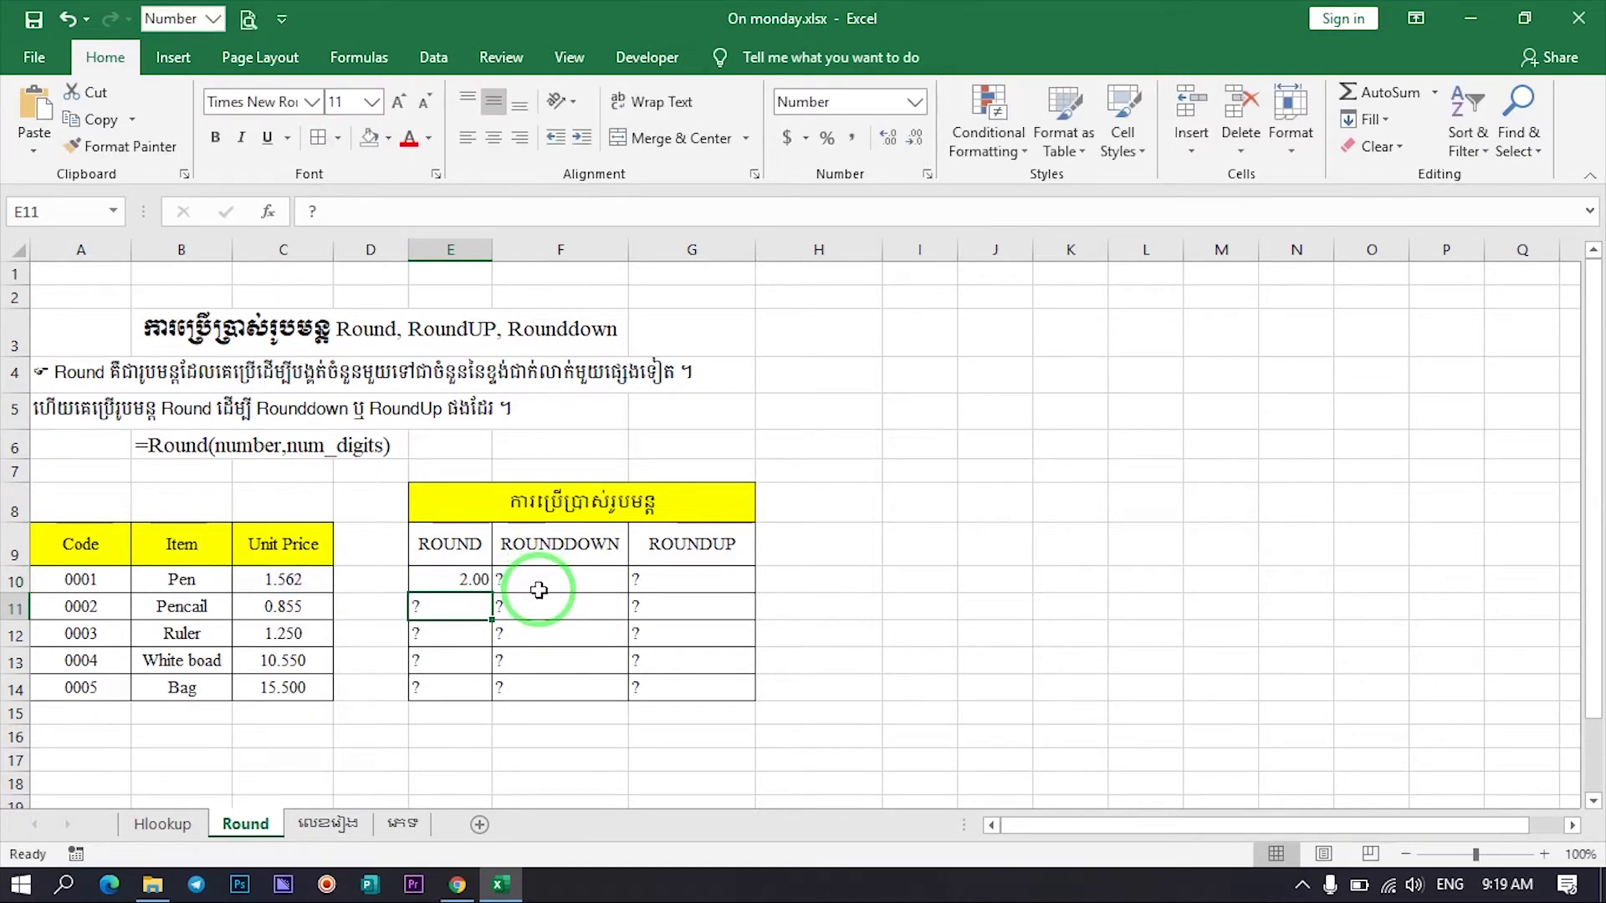
Fill the zero-decimal ROUND formula from E10 down to E14 and compare the results with the unit prices
click(463, 581)
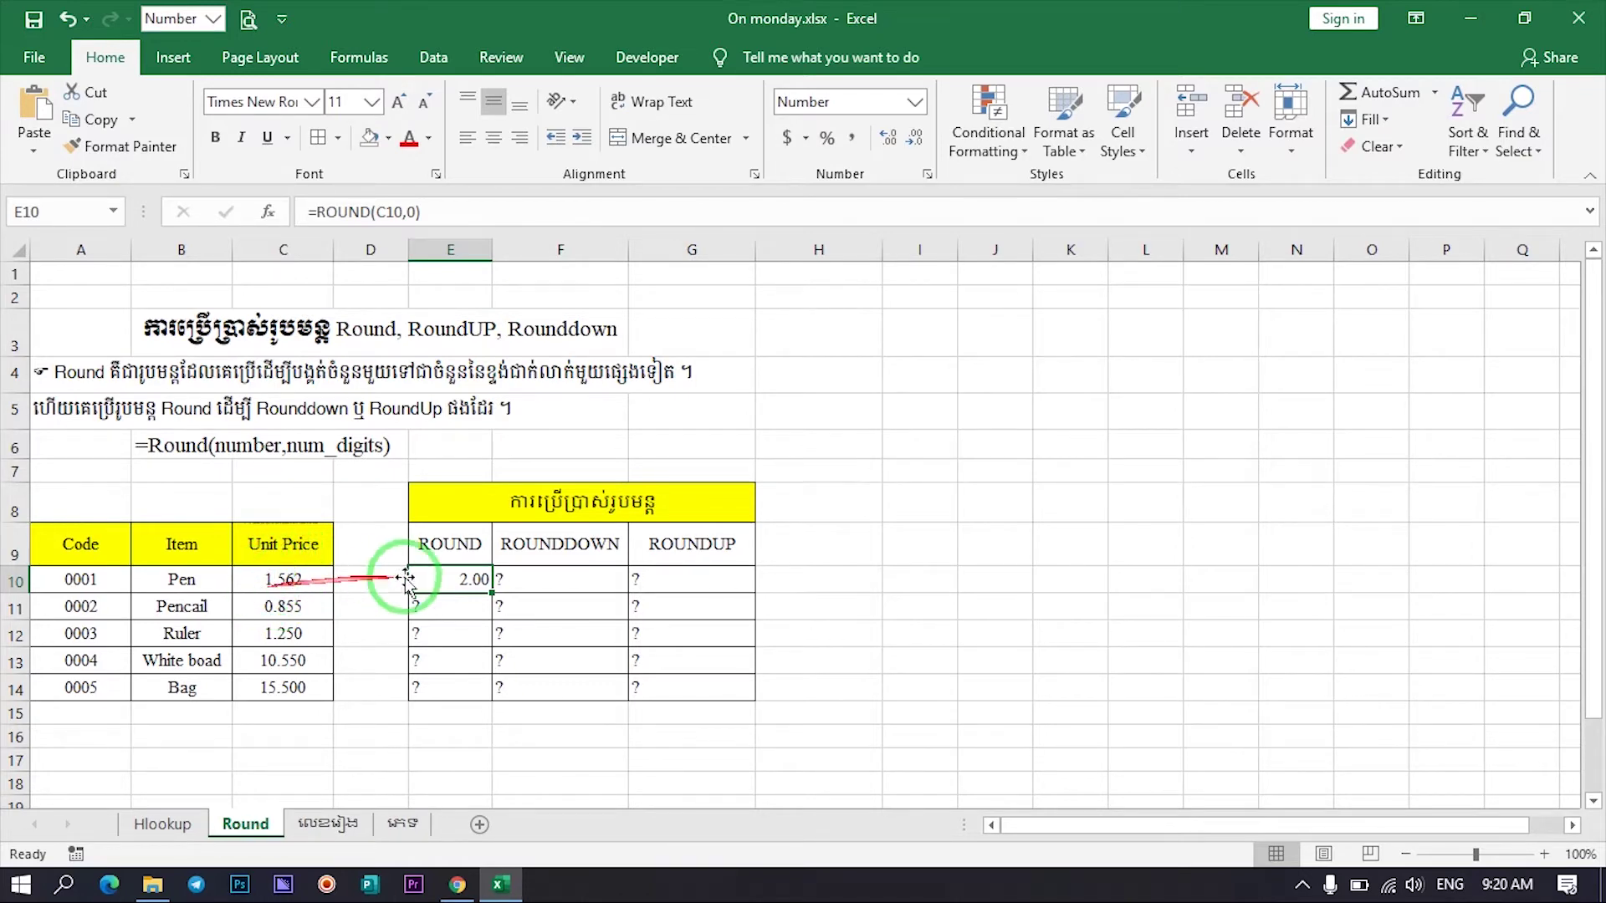
drag(486, 599, 464, 707)
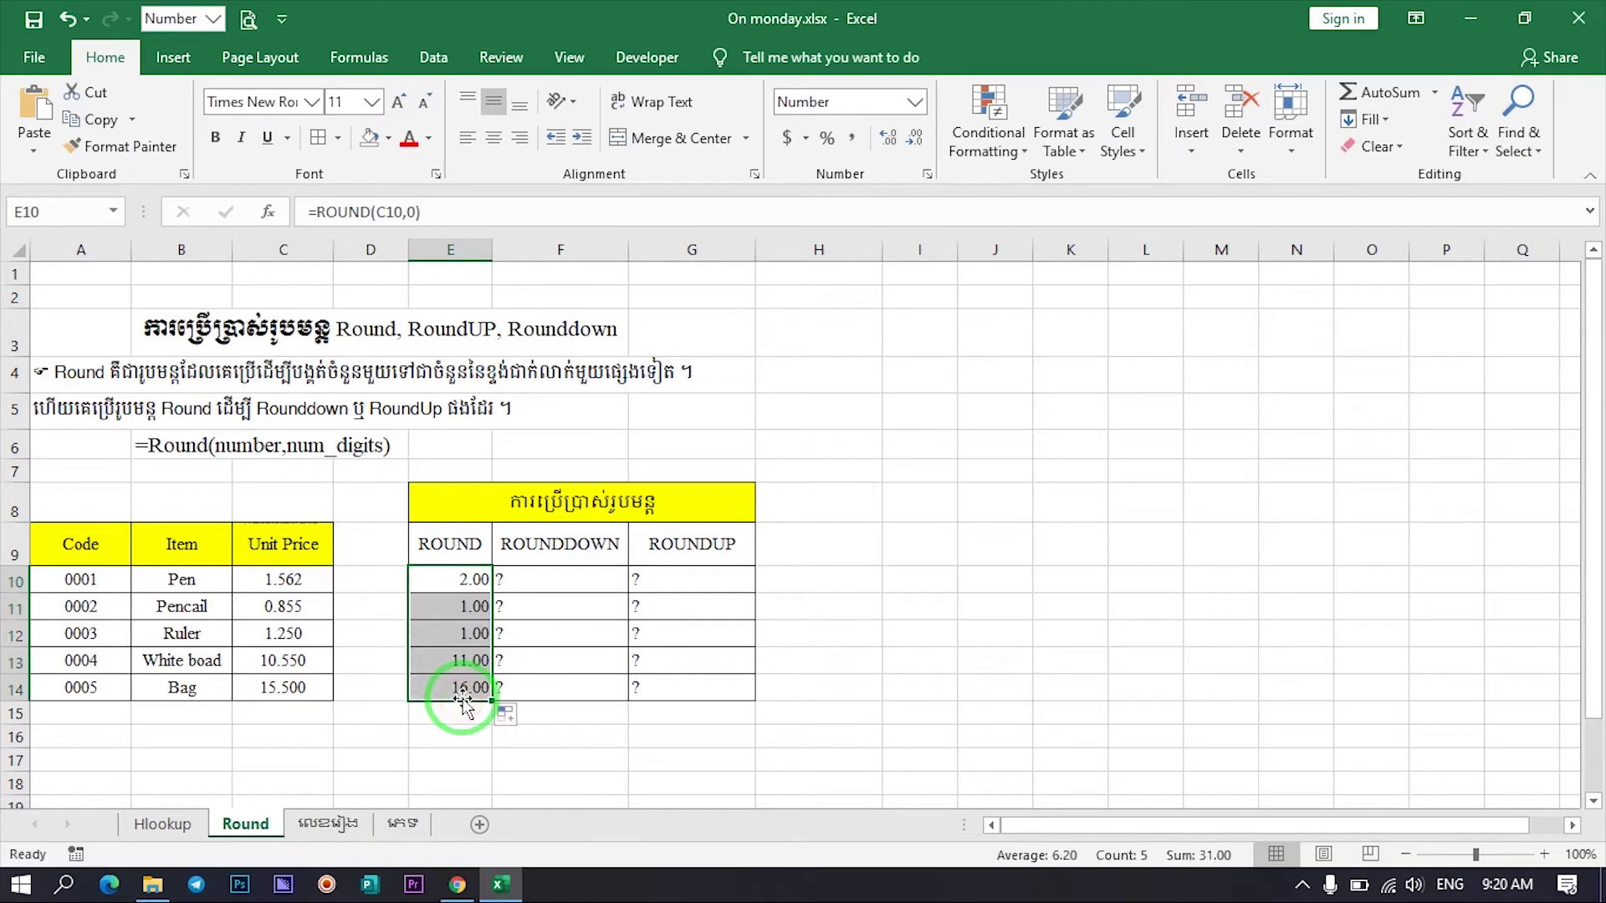
click(317, 640)
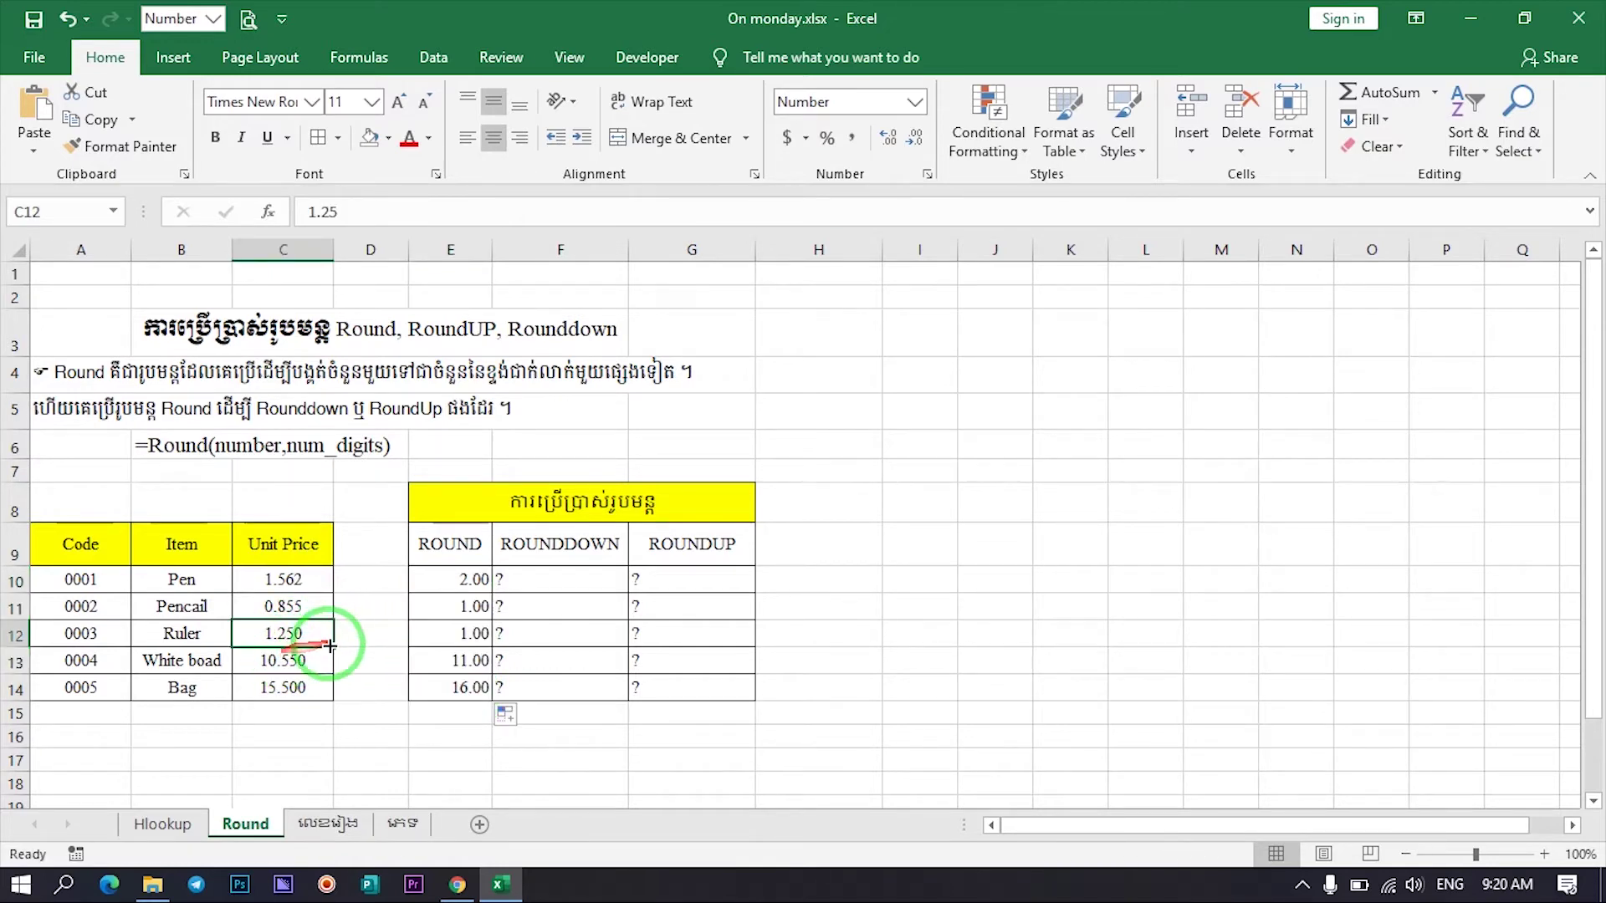
click(475, 639)
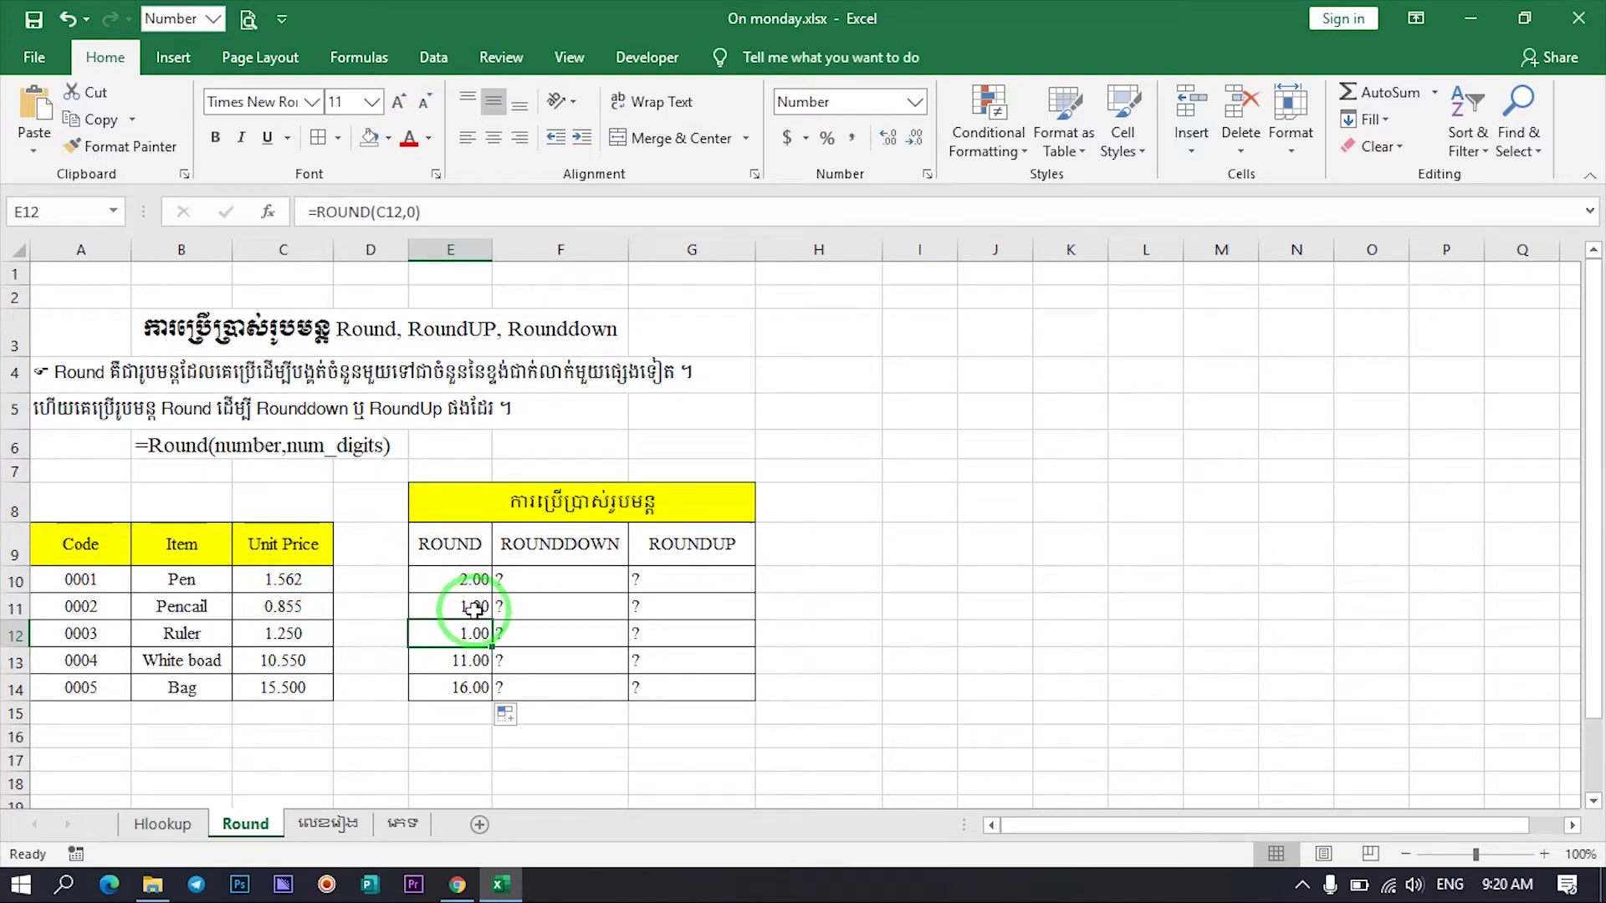
click(303, 661)
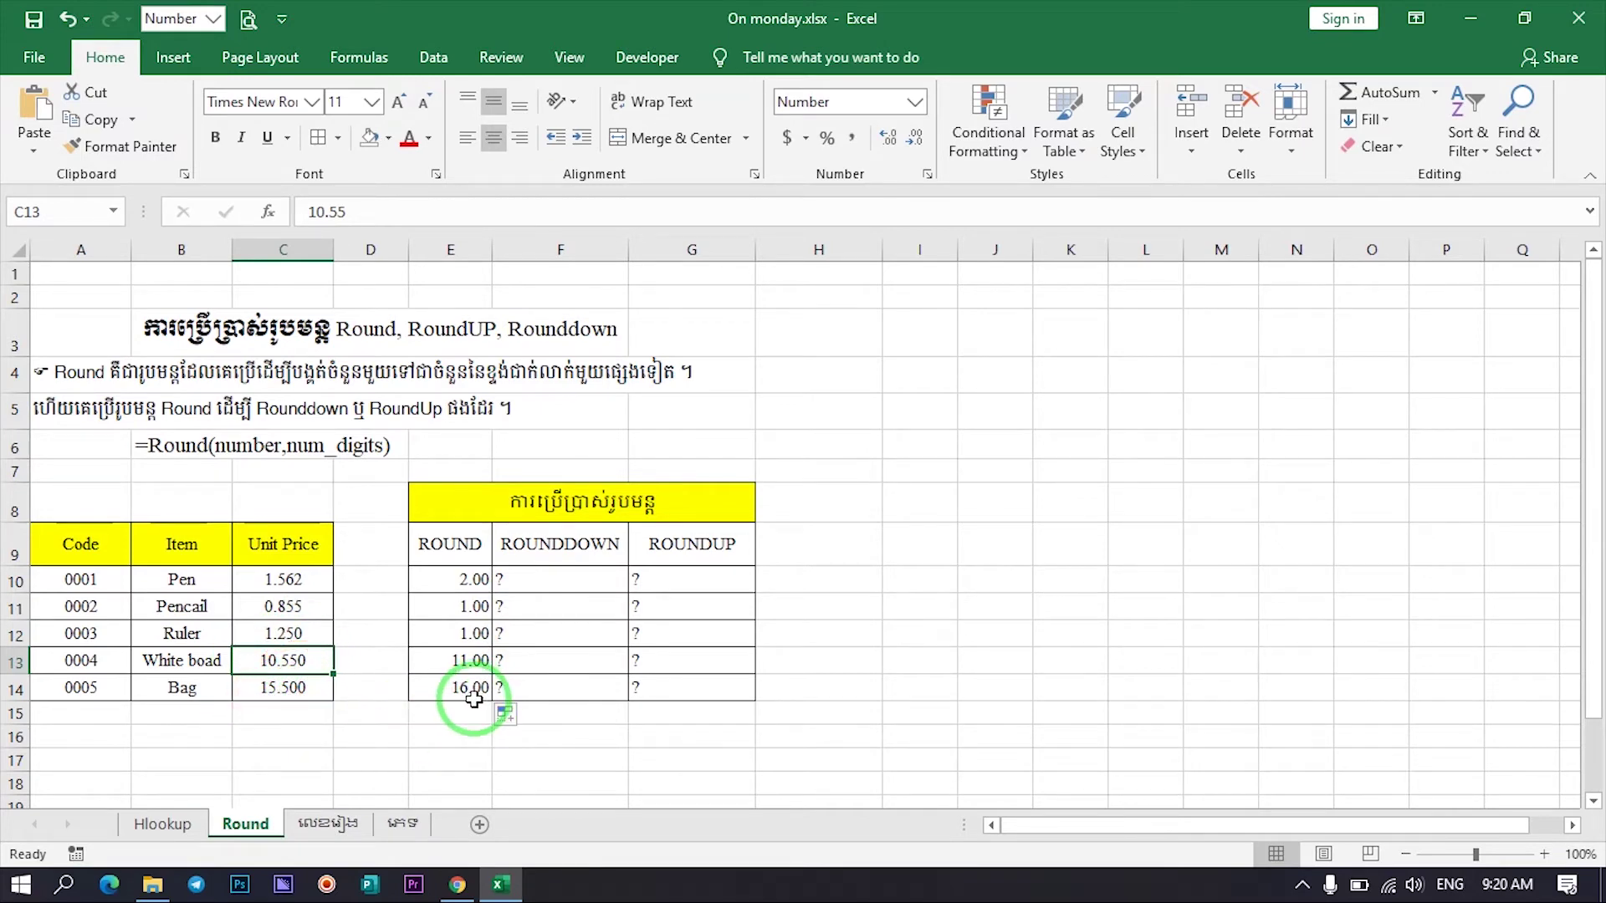
Change the number of digits in E10's ROUND formula to 2 and fill it down to E14
click(462, 581)
double_click(485, 580)
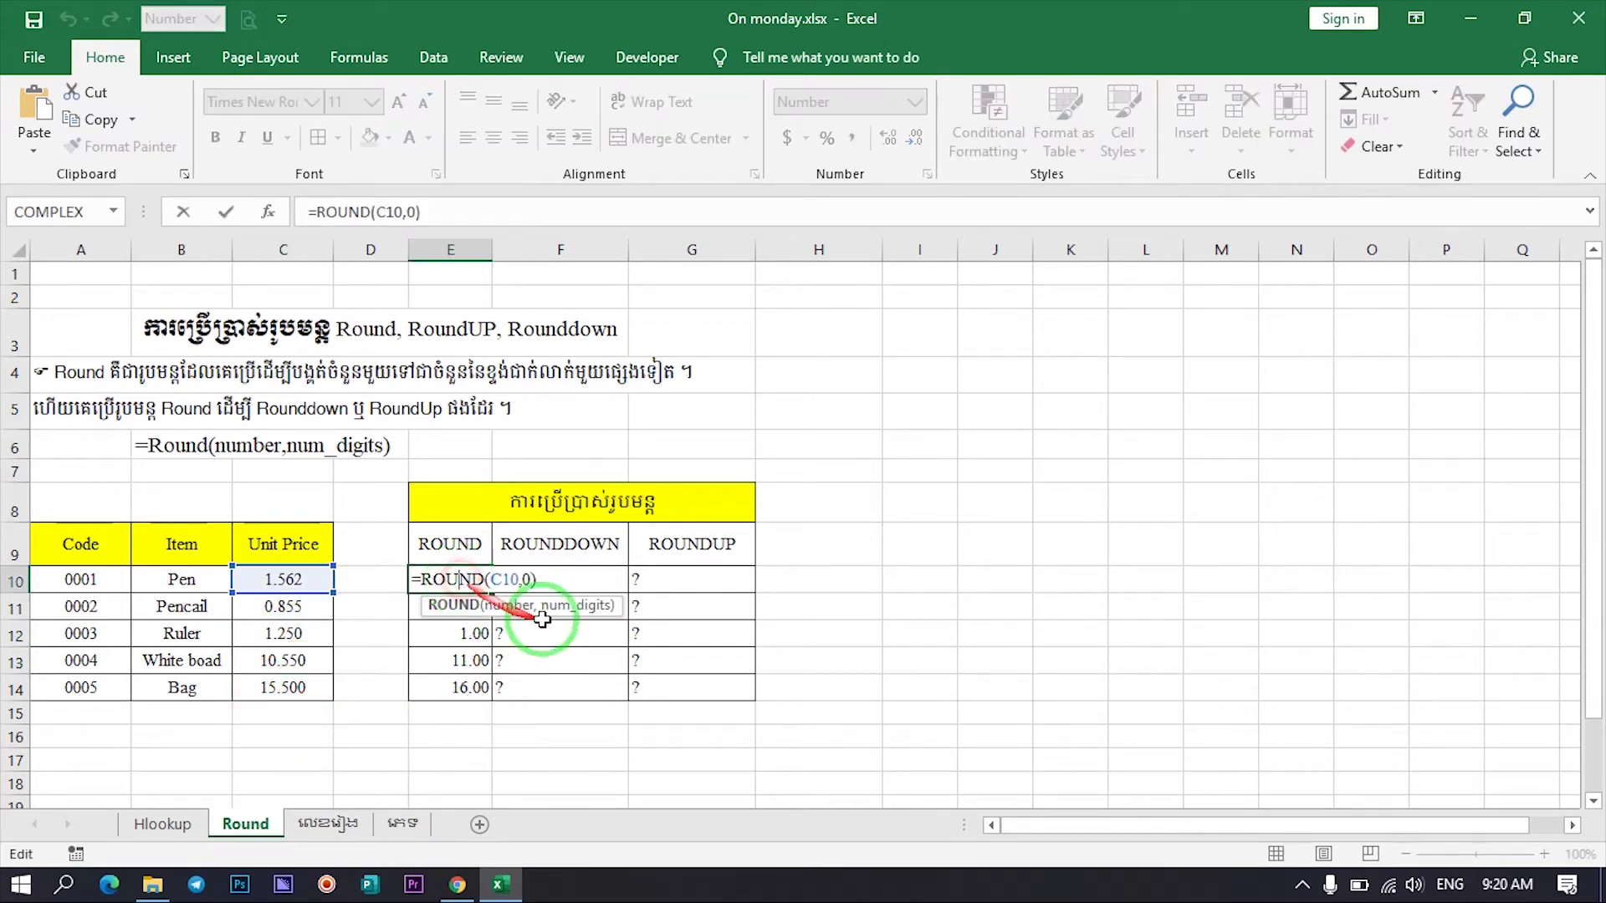
click(530, 579)
key(BackSpace)
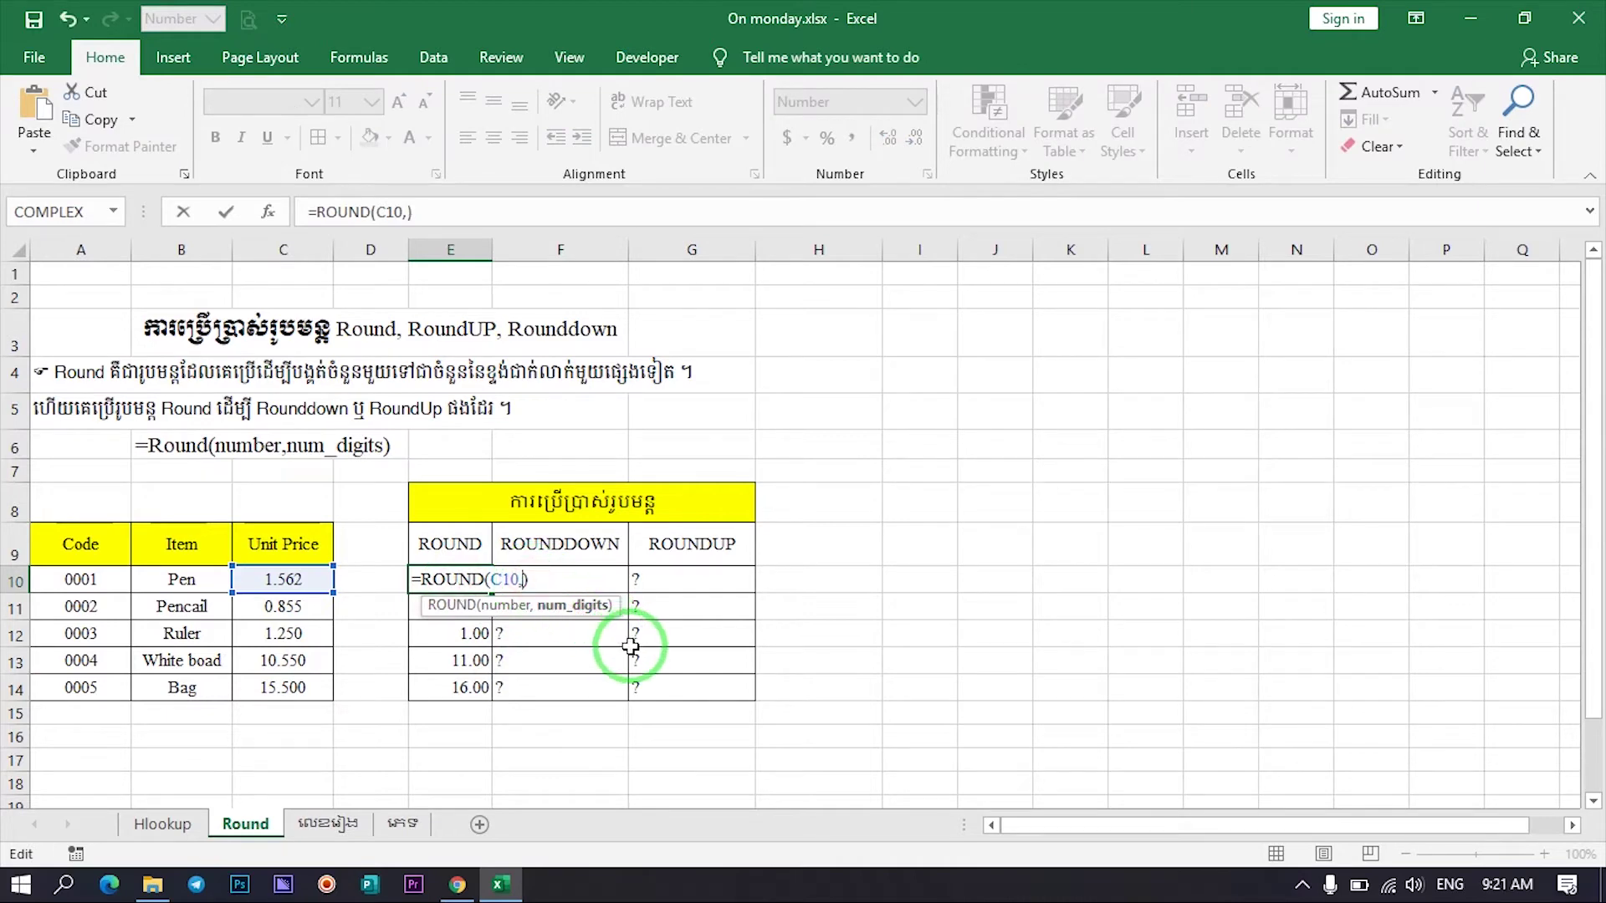
text(2)
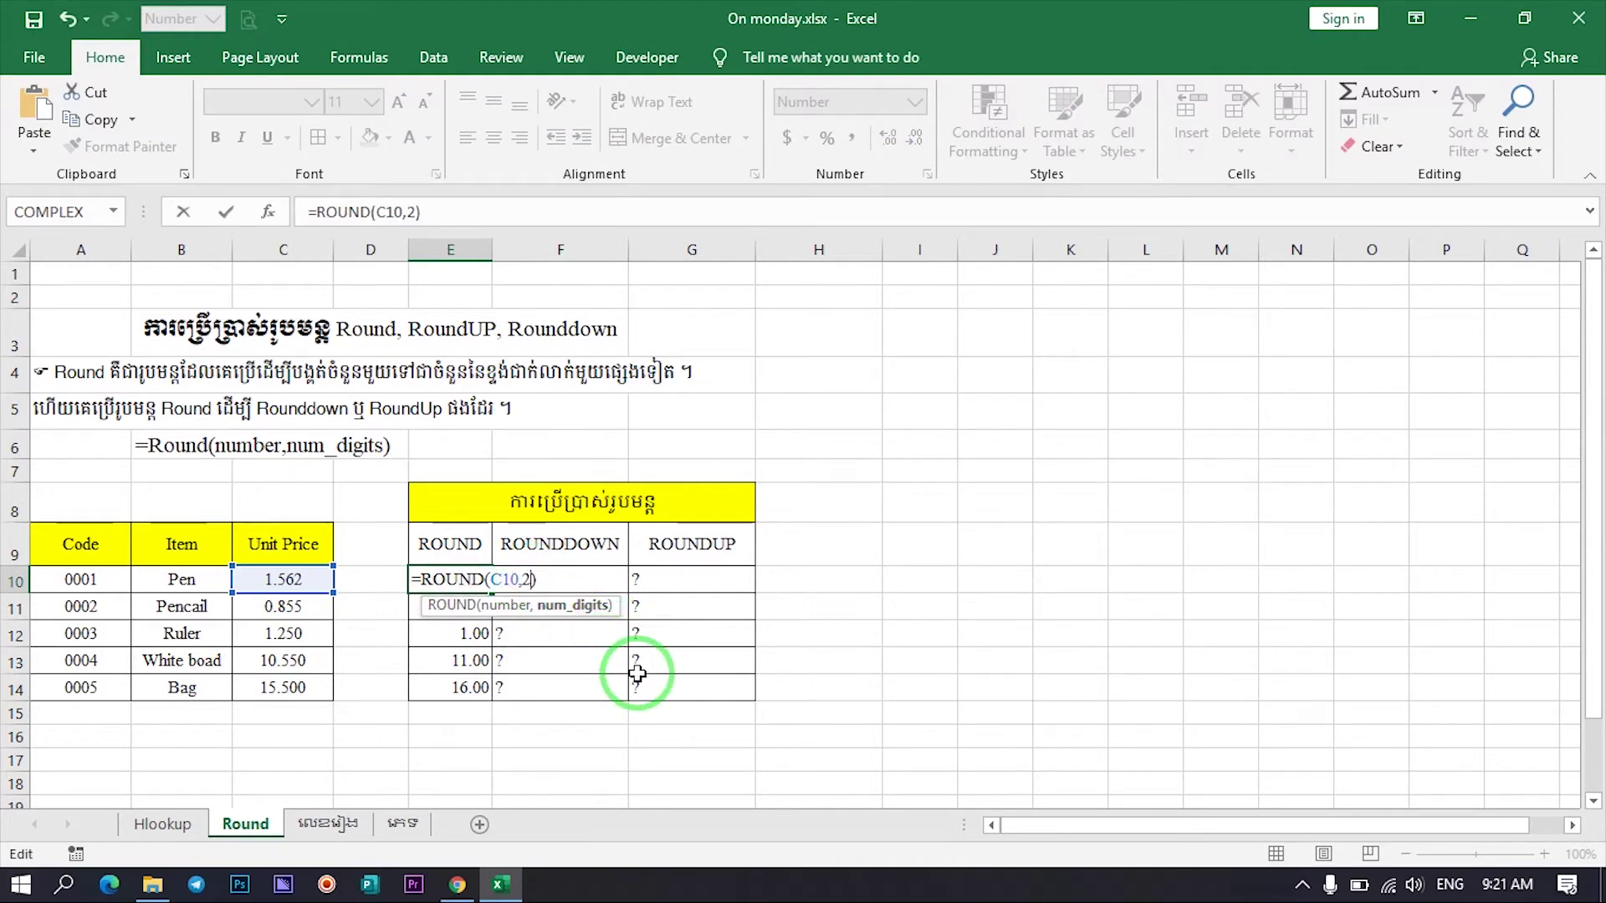
key(Return)
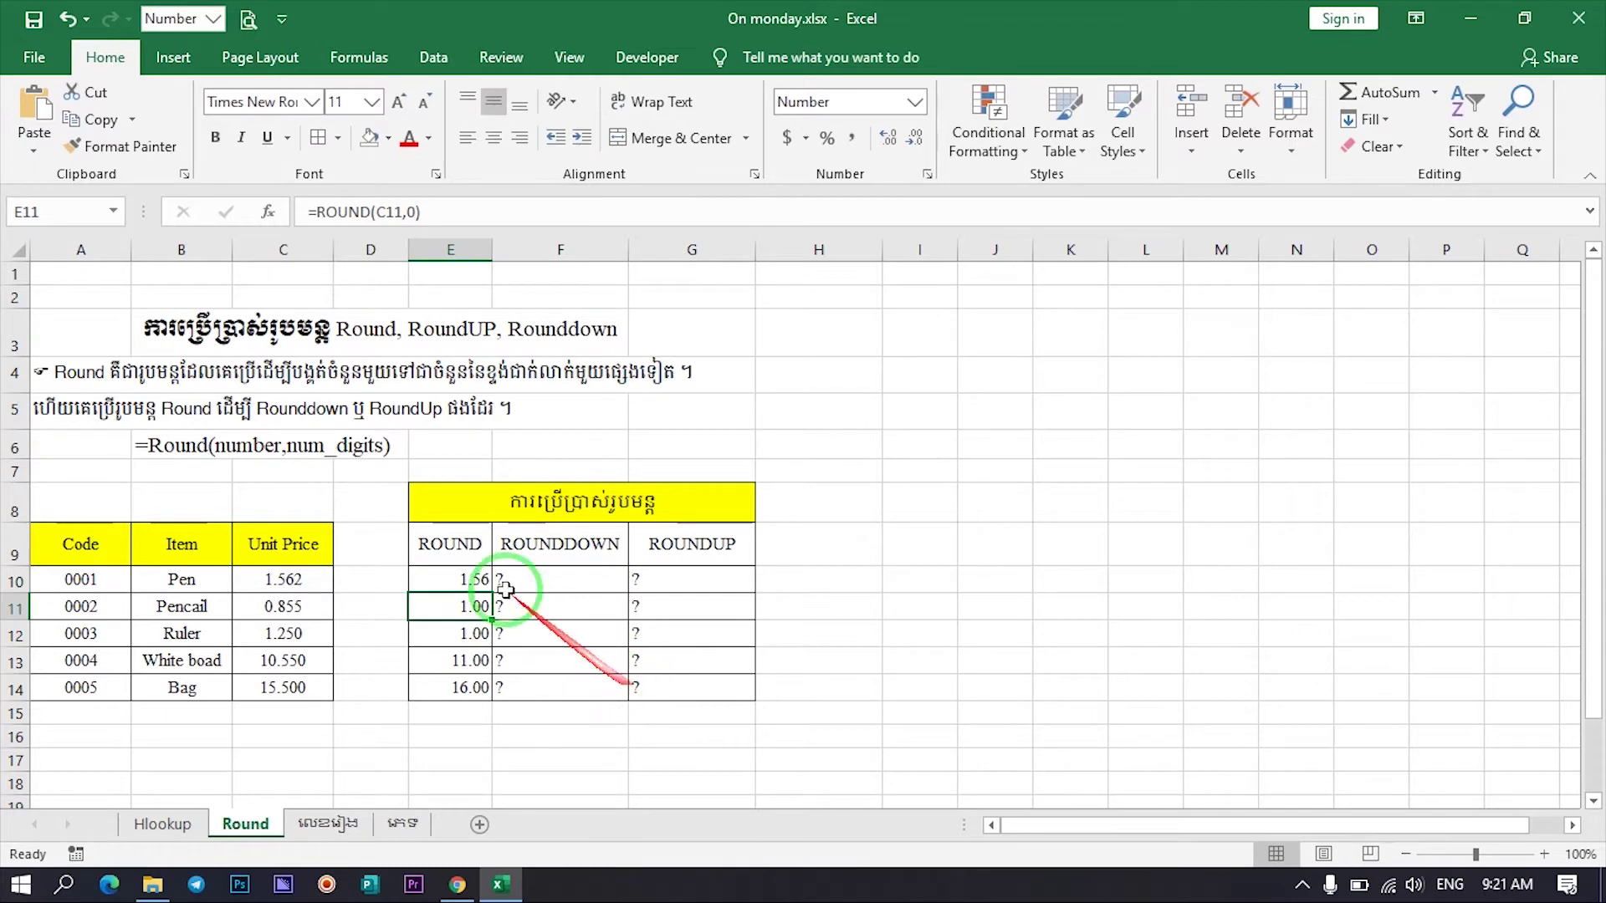
click(460, 583)
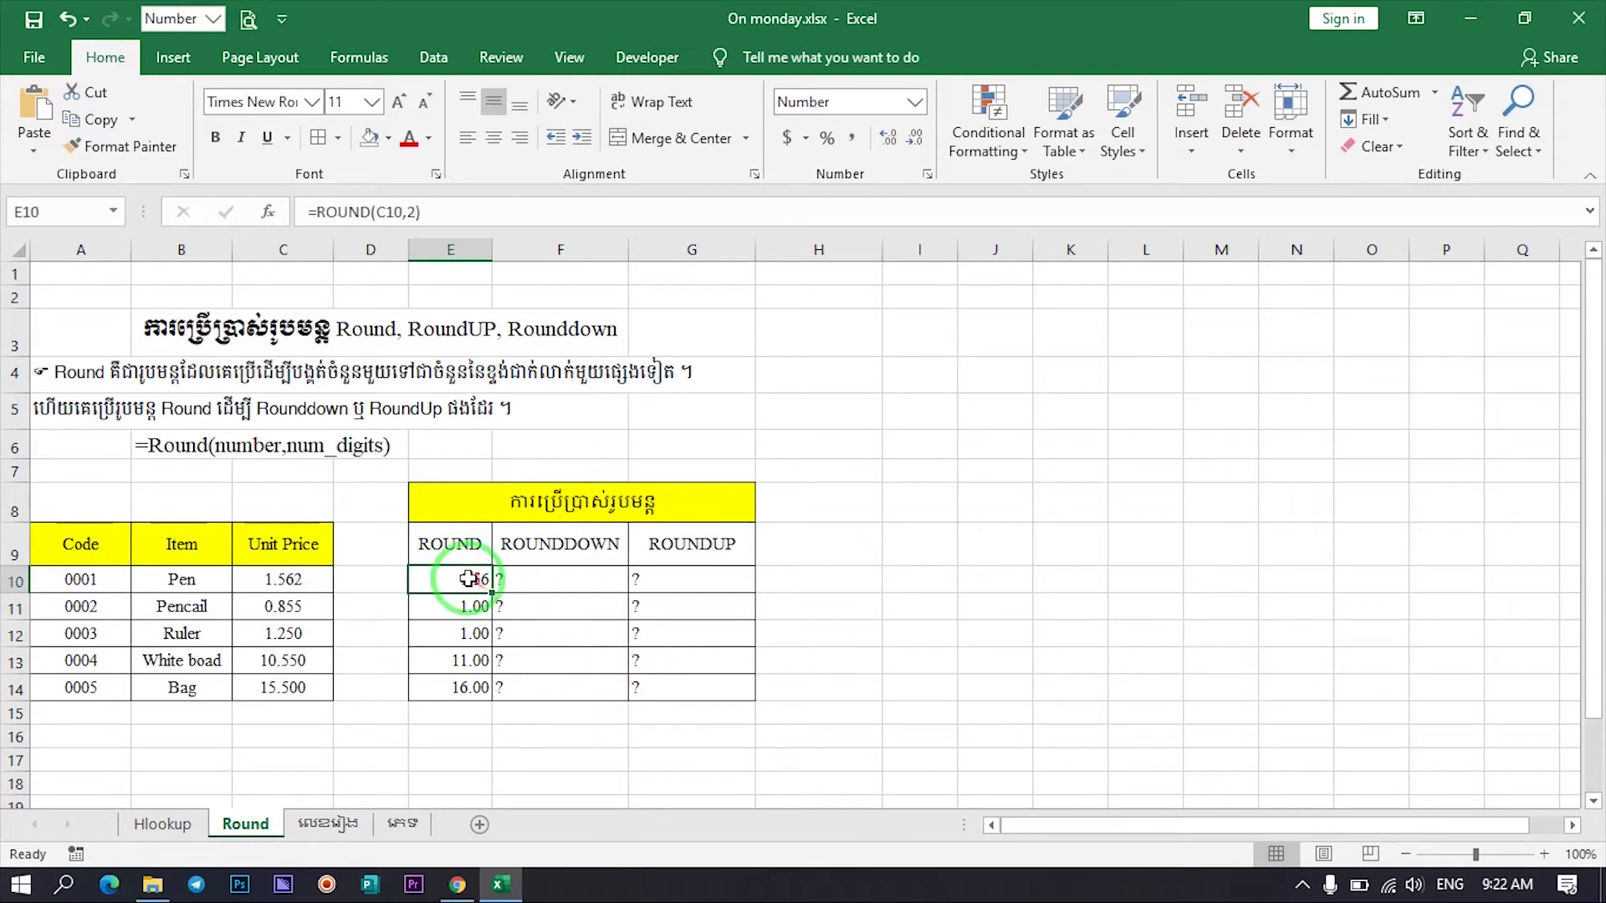
drag(492, 594, 484, 694)
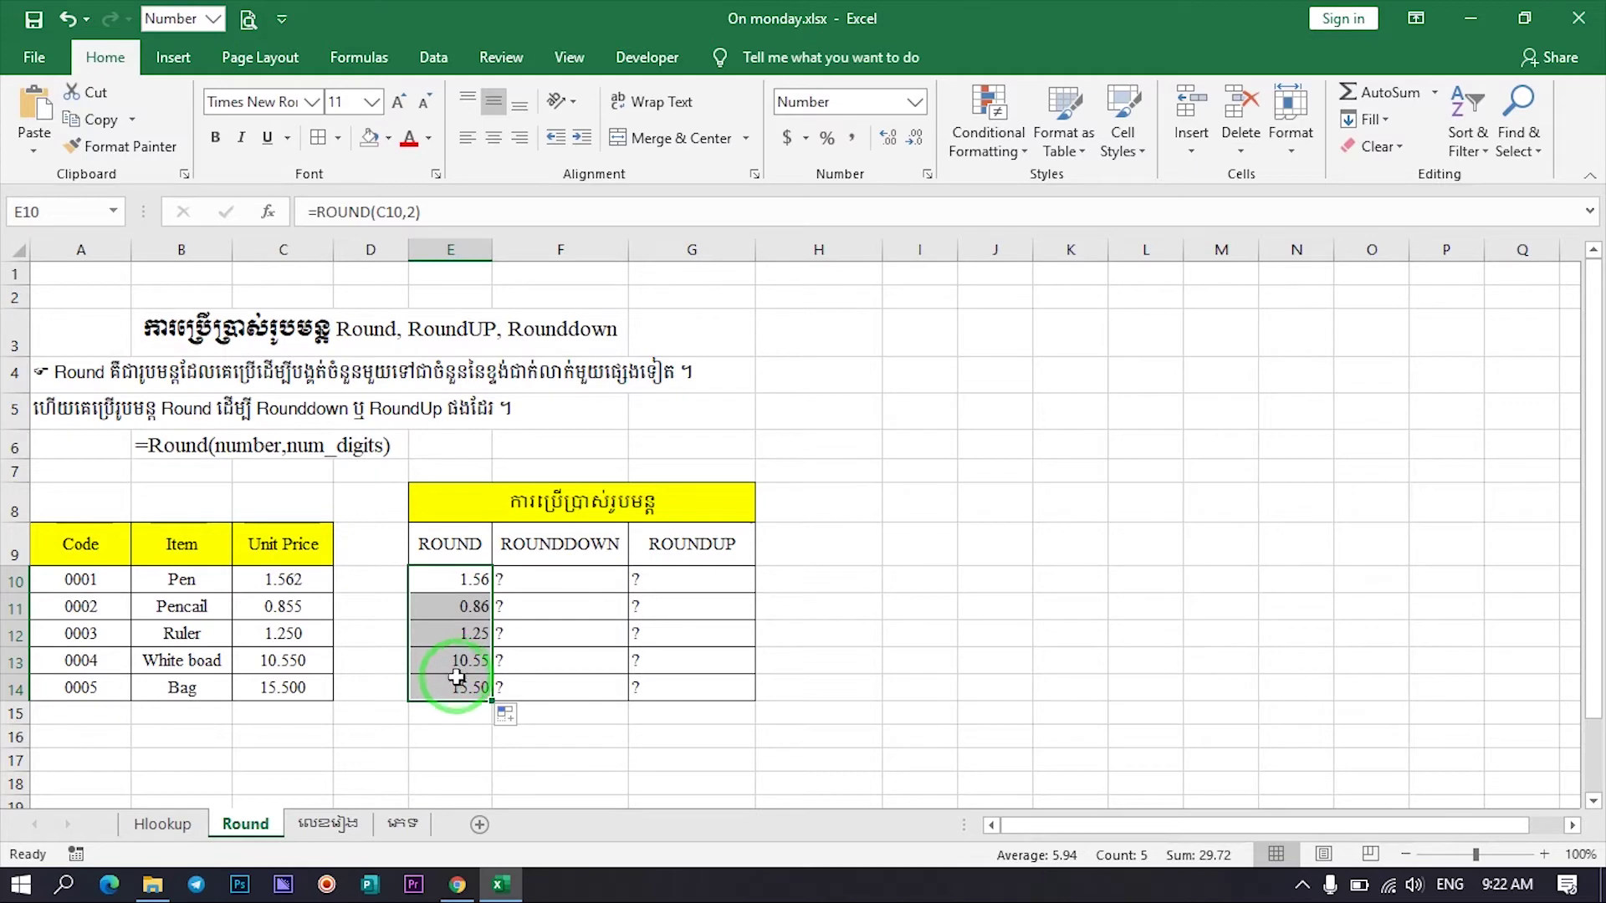
click(318, 579)
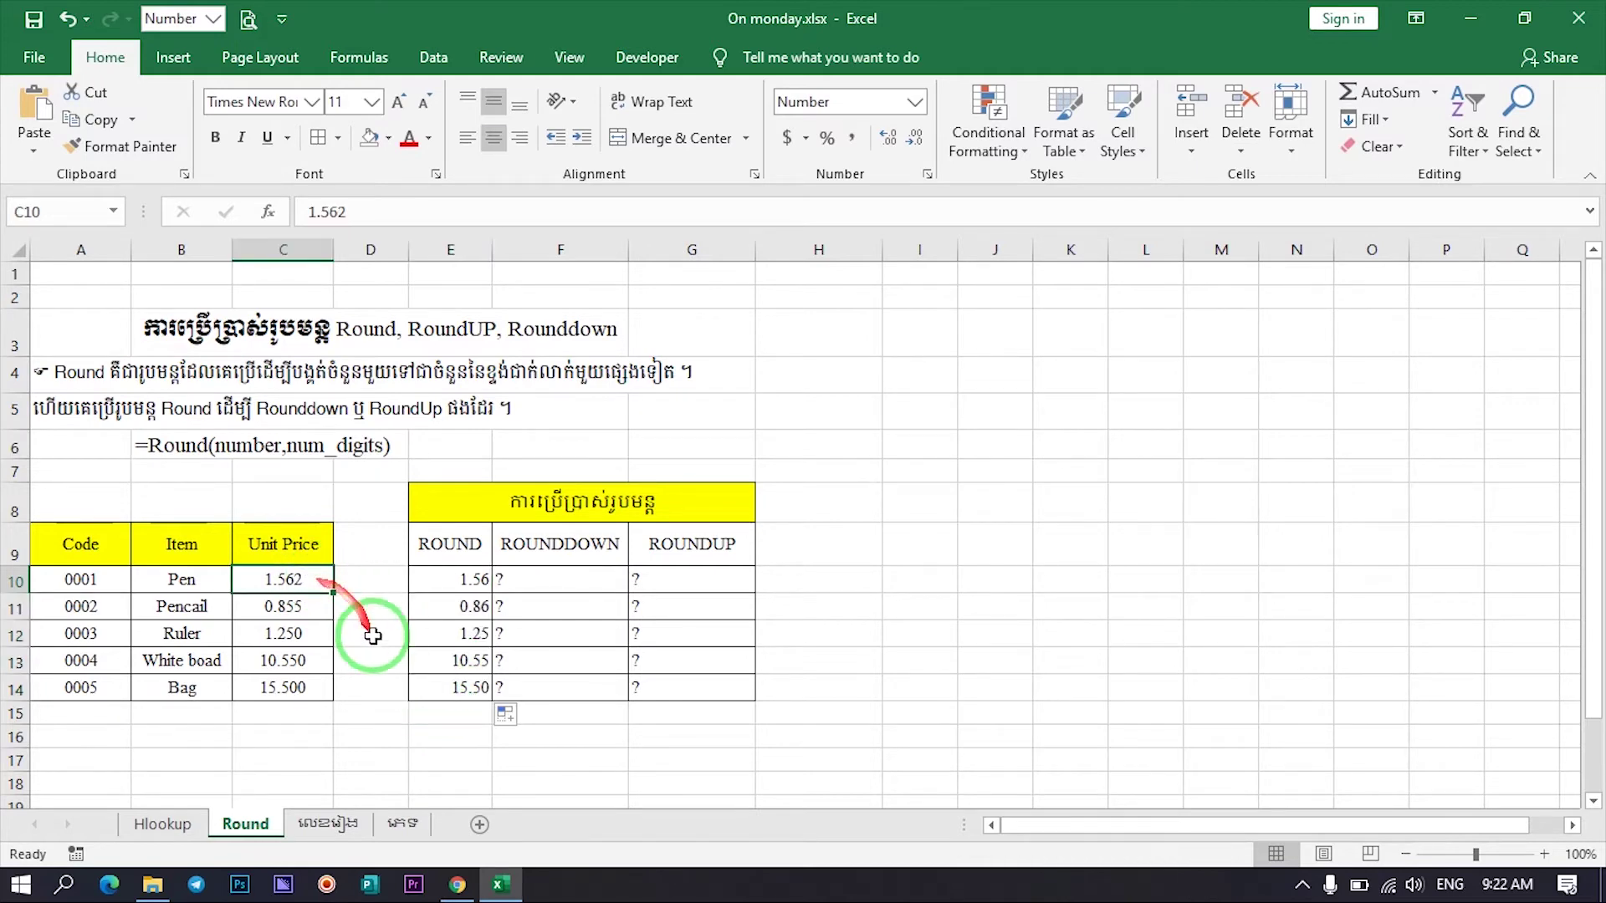
click(310, 613)
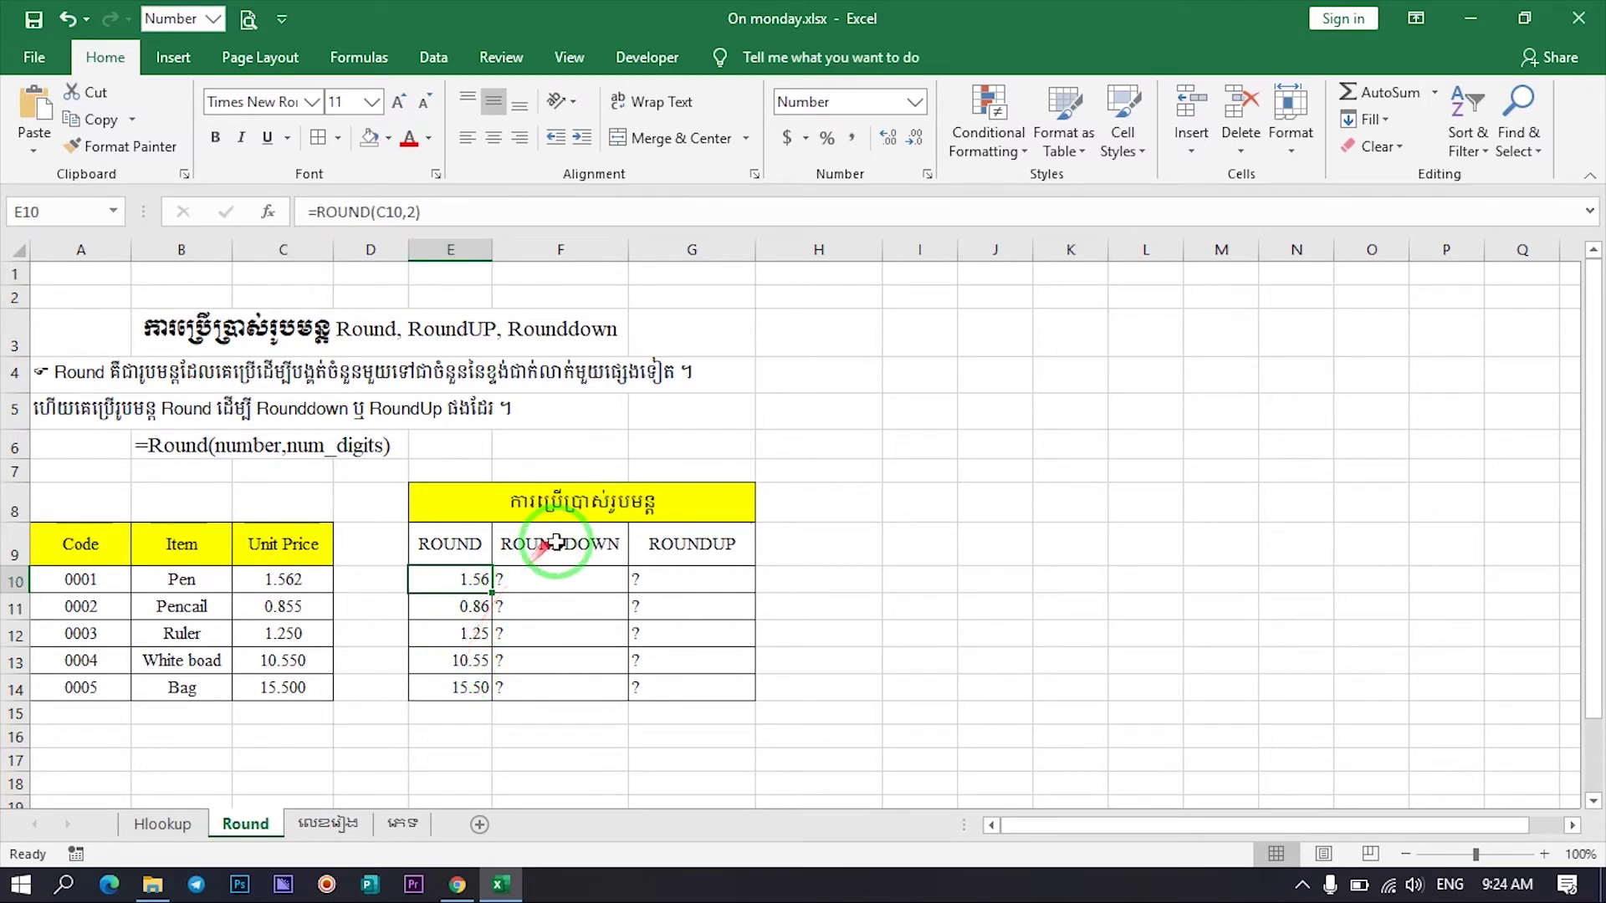
click(714, 540)
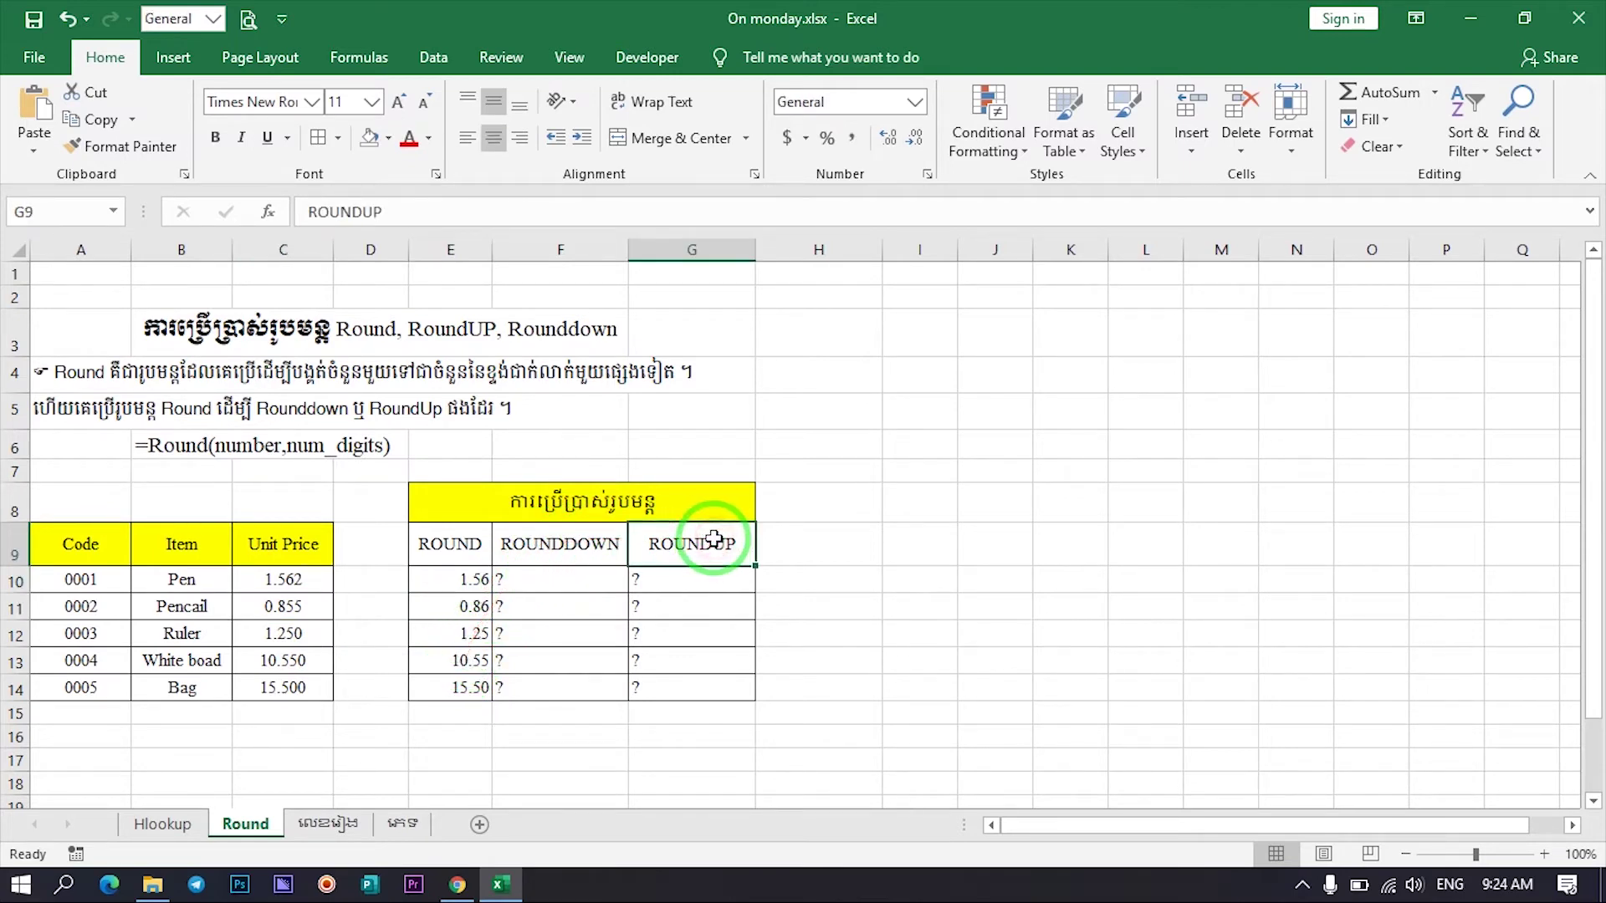
click(575, 542)
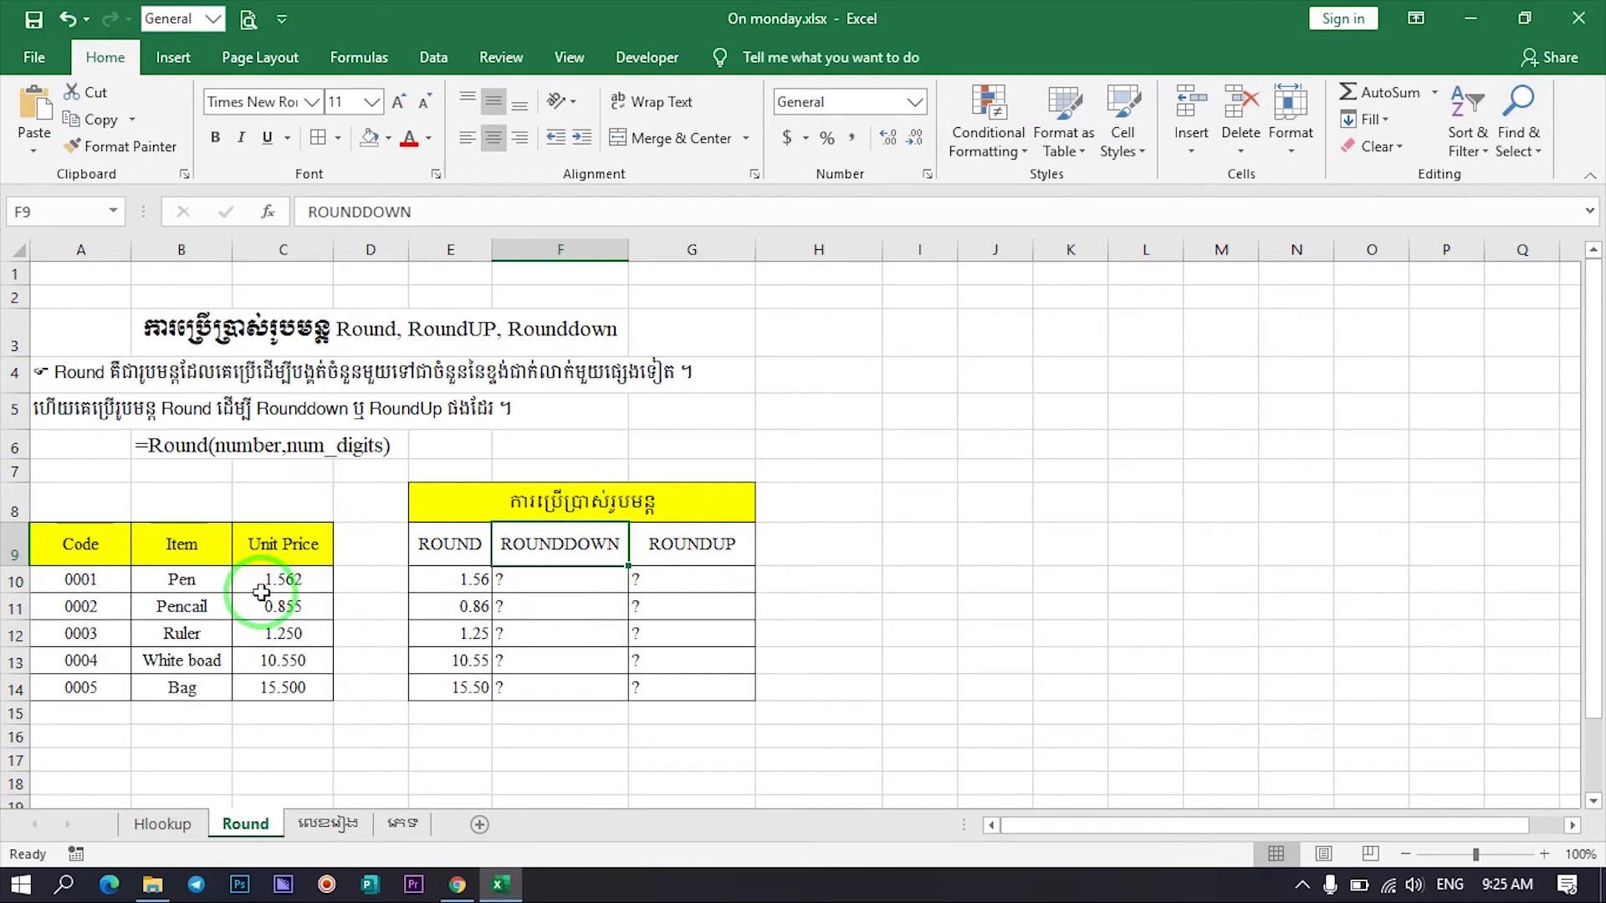
Enter =ROUNDDOWN(C10,0) in F10 to round the Pen's unit price down to zero decimals
click(579, 583)
text(=)
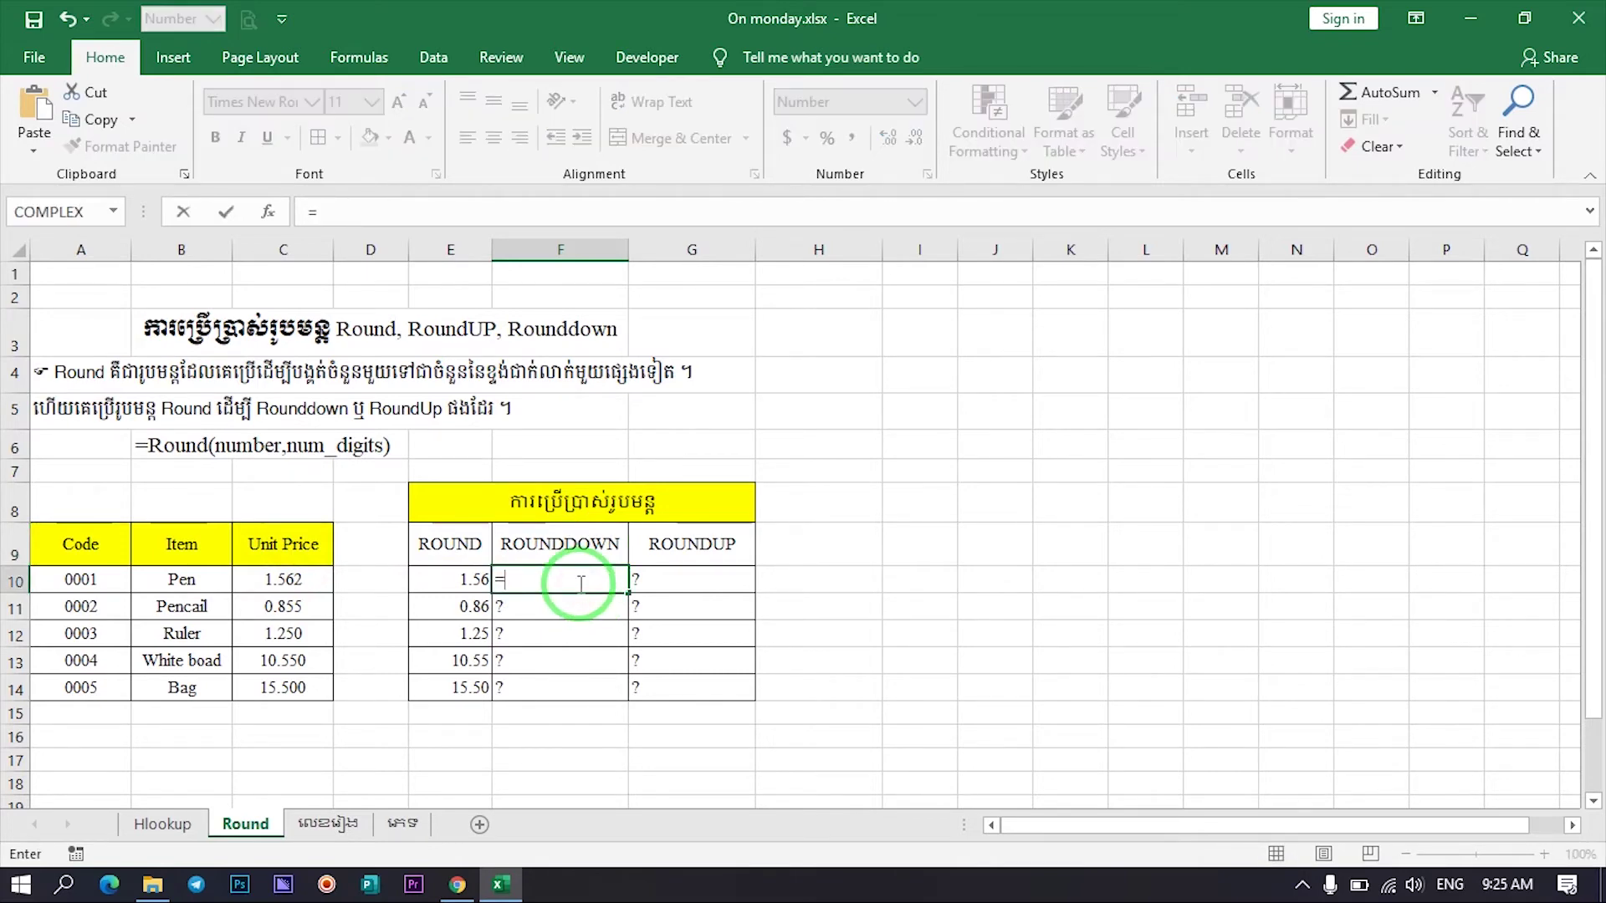
text(roun)
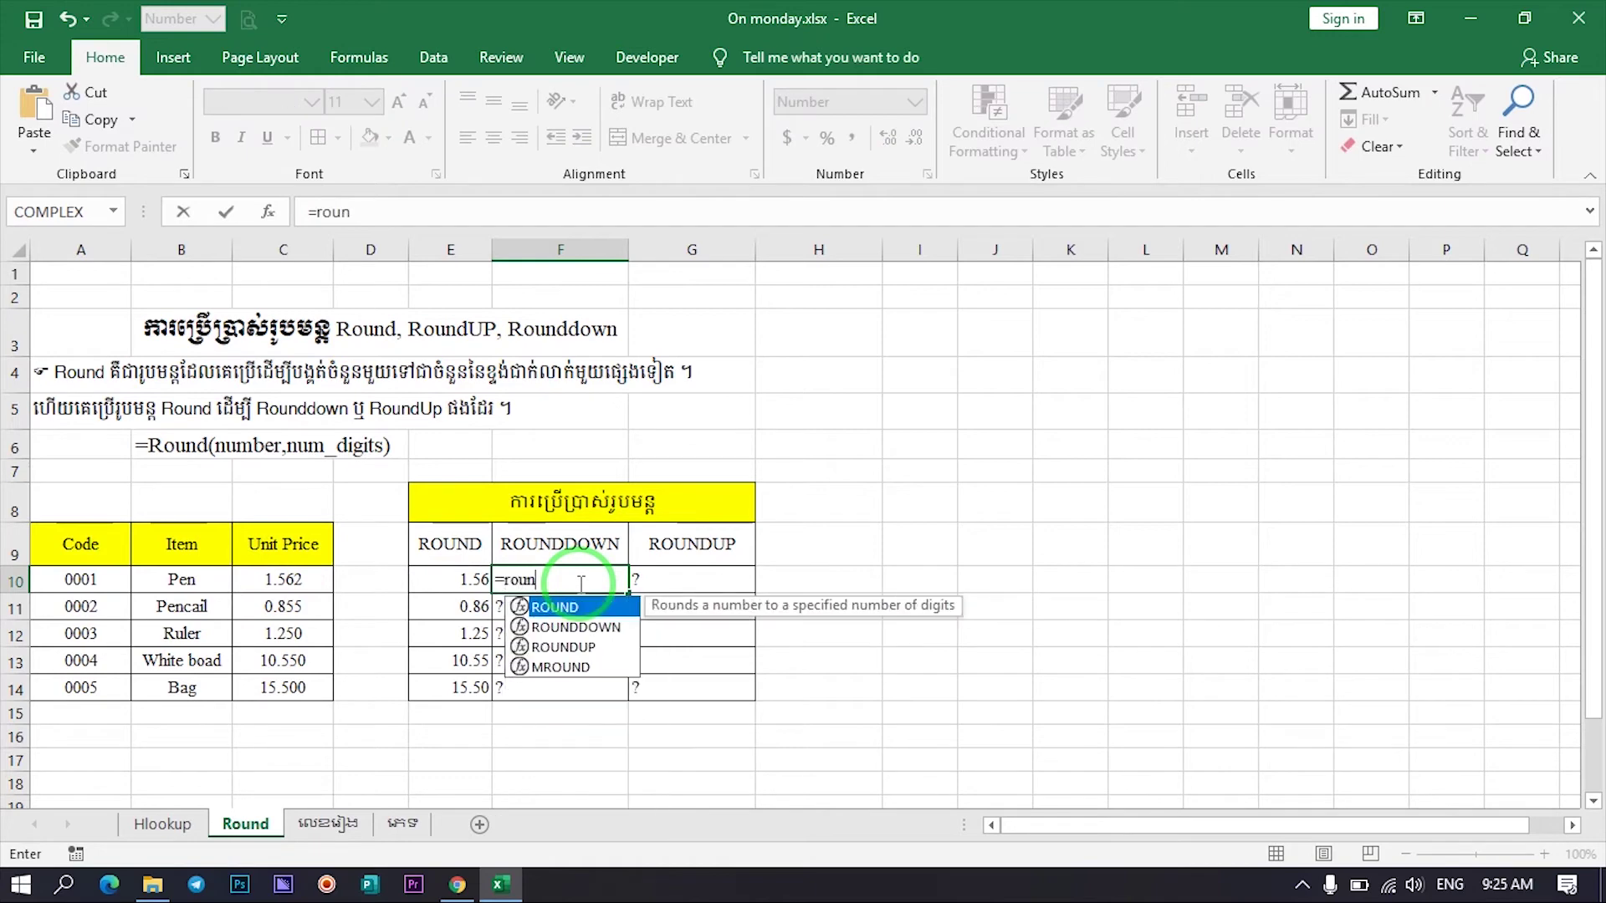
text(dd)
key(Tab)
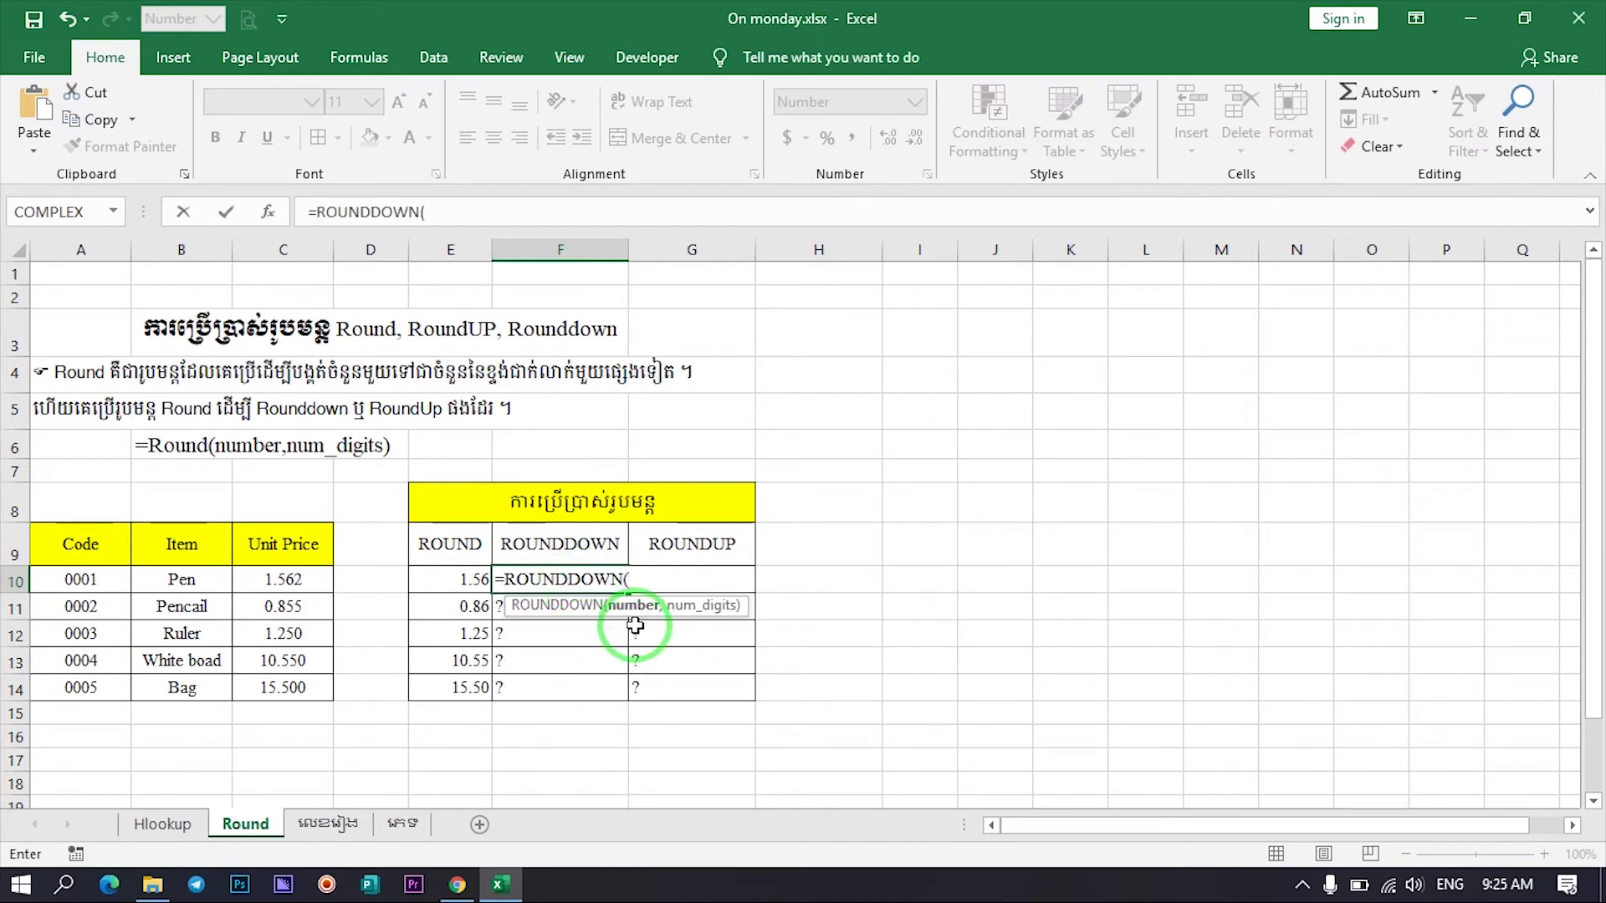
click(302, 578)
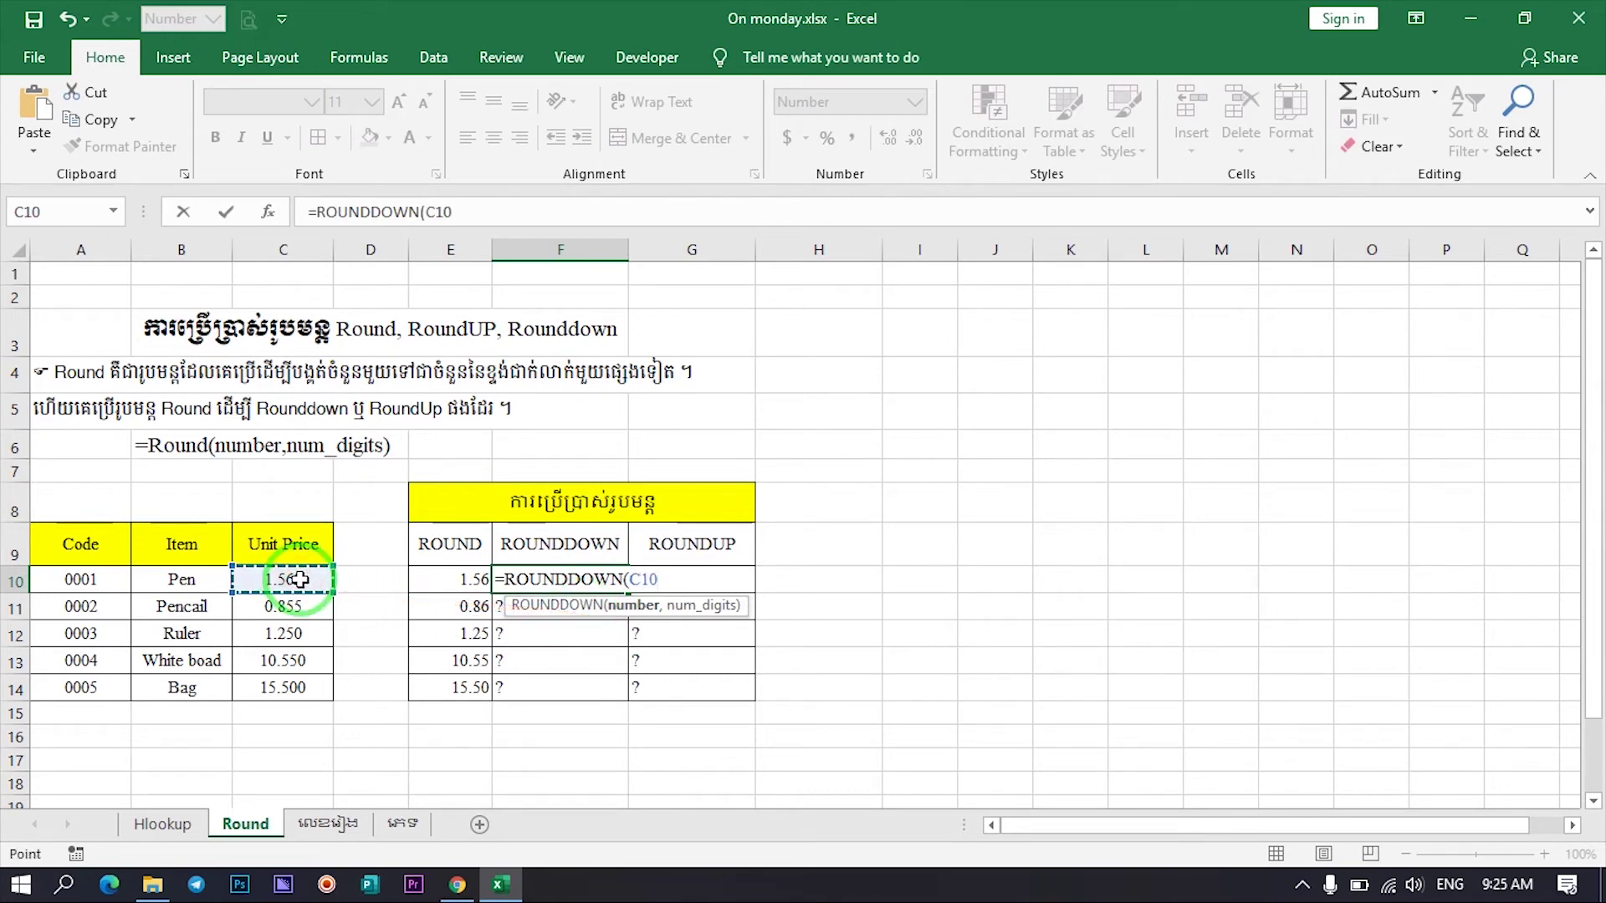
text(,)
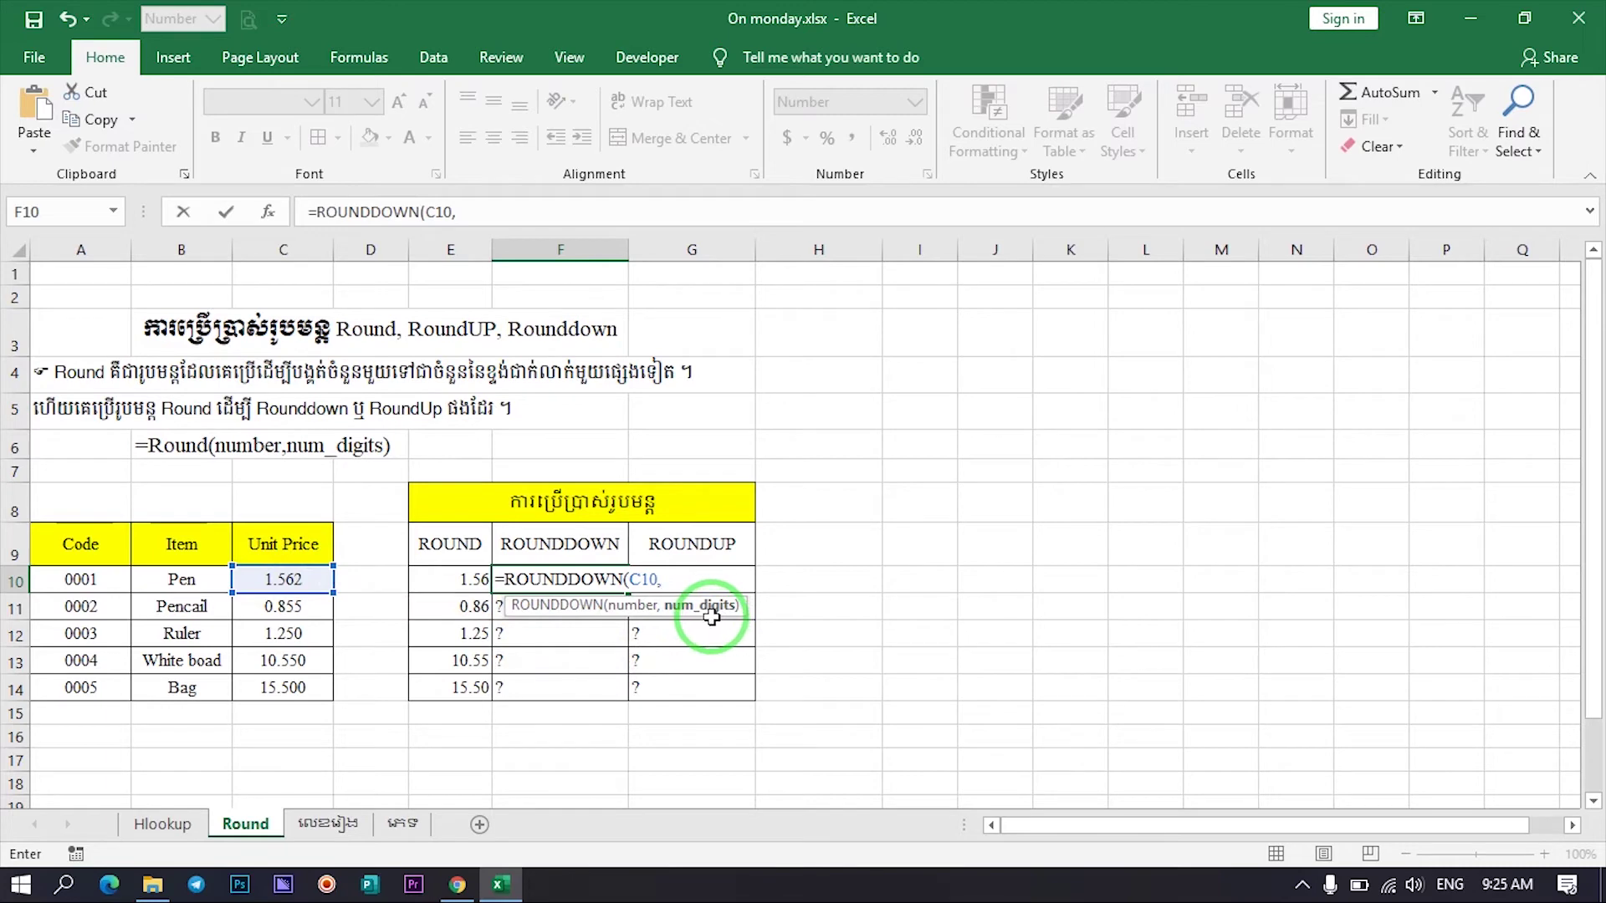
text(0))
key(Return)
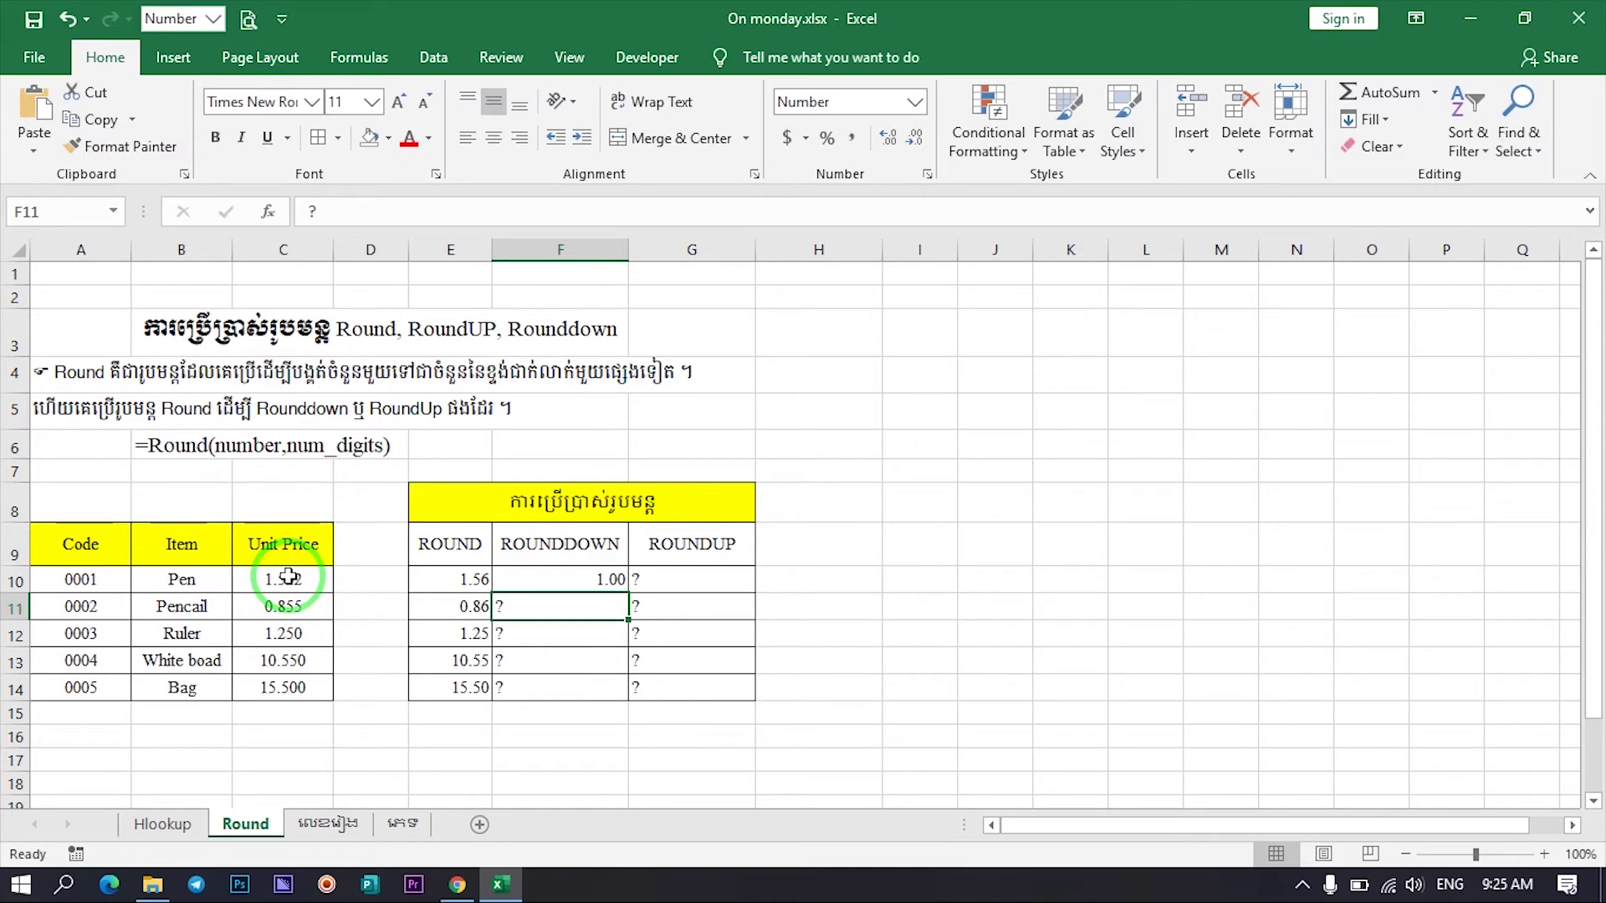
Change the number of digits in F10's ROUNDDOWN formula to 2 and fill it down to F14
double_click(615, 579)
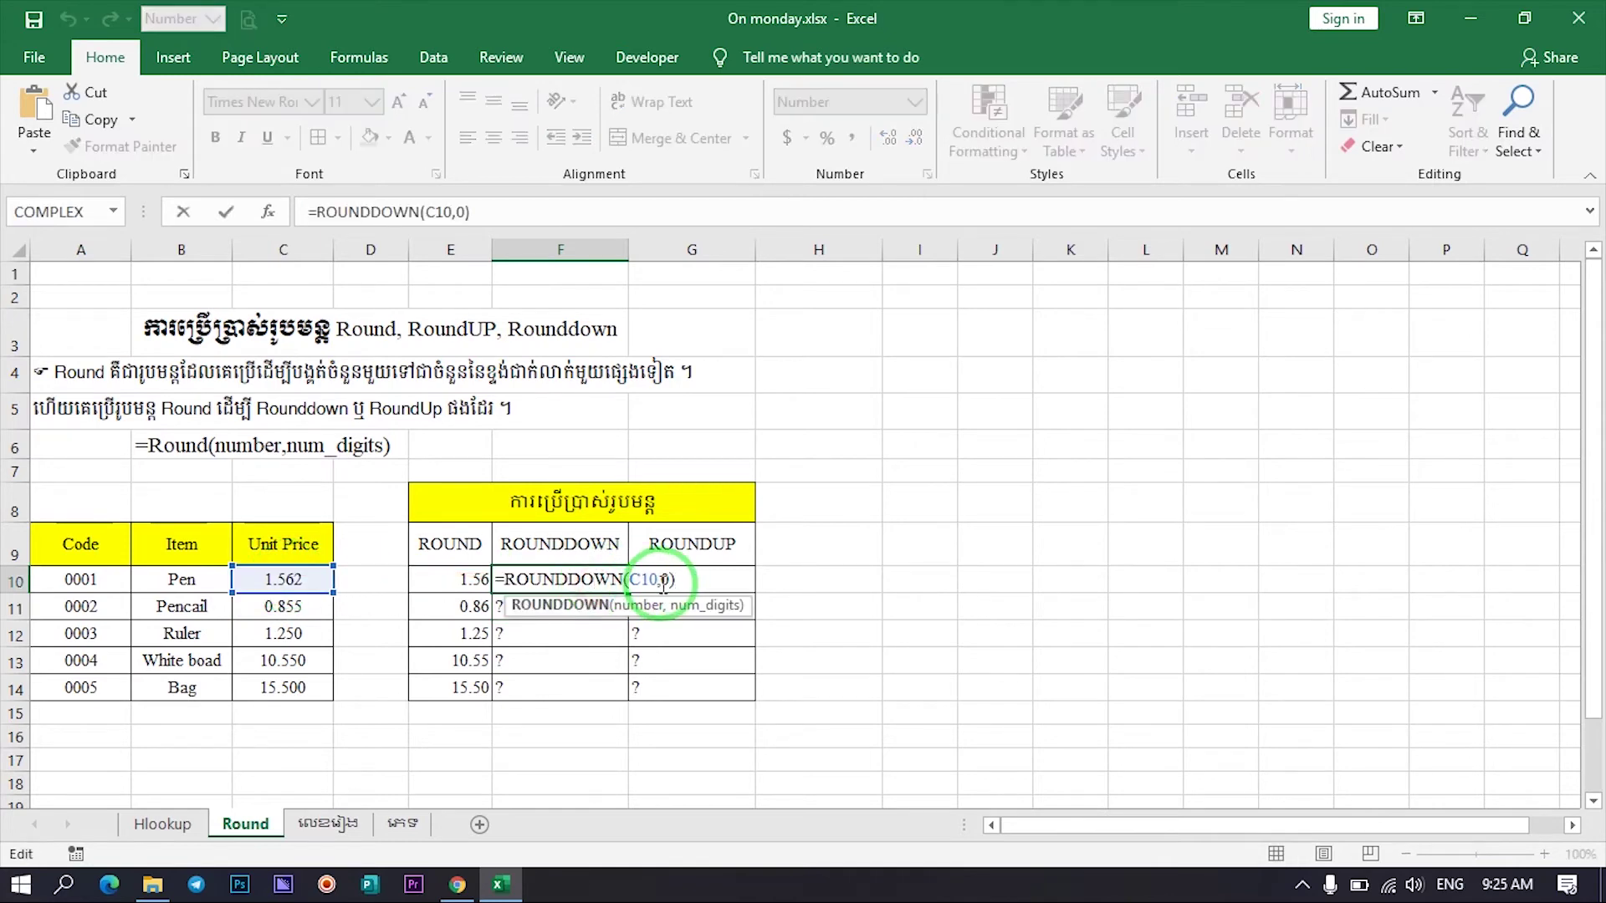
key(Return)
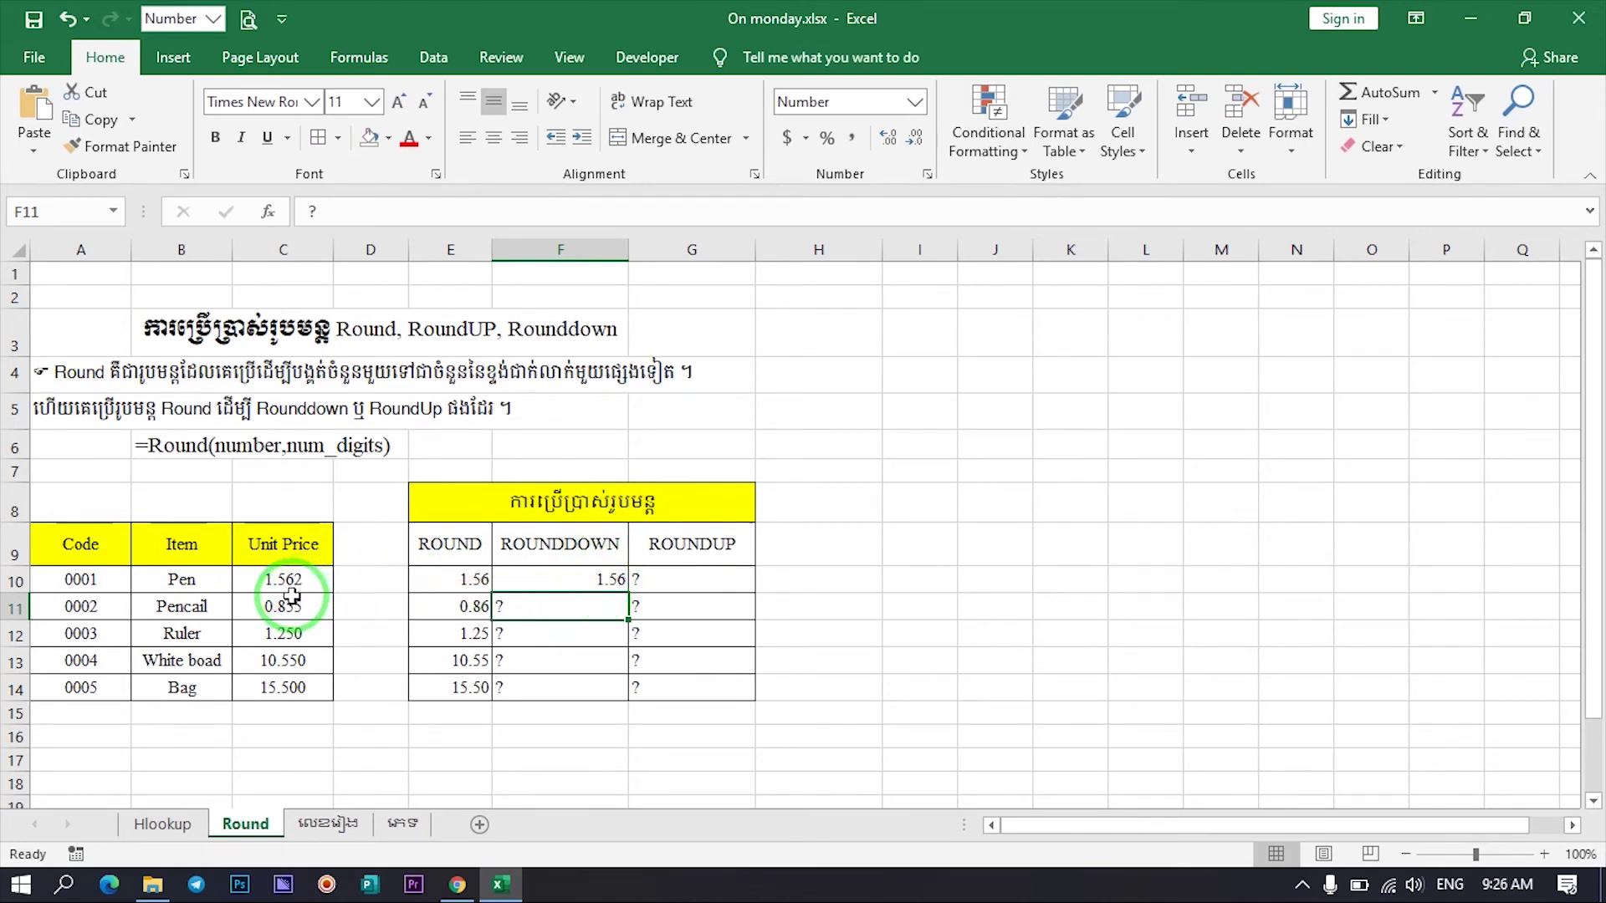
click(557, 583)
drag(628, 592, 602, 701)
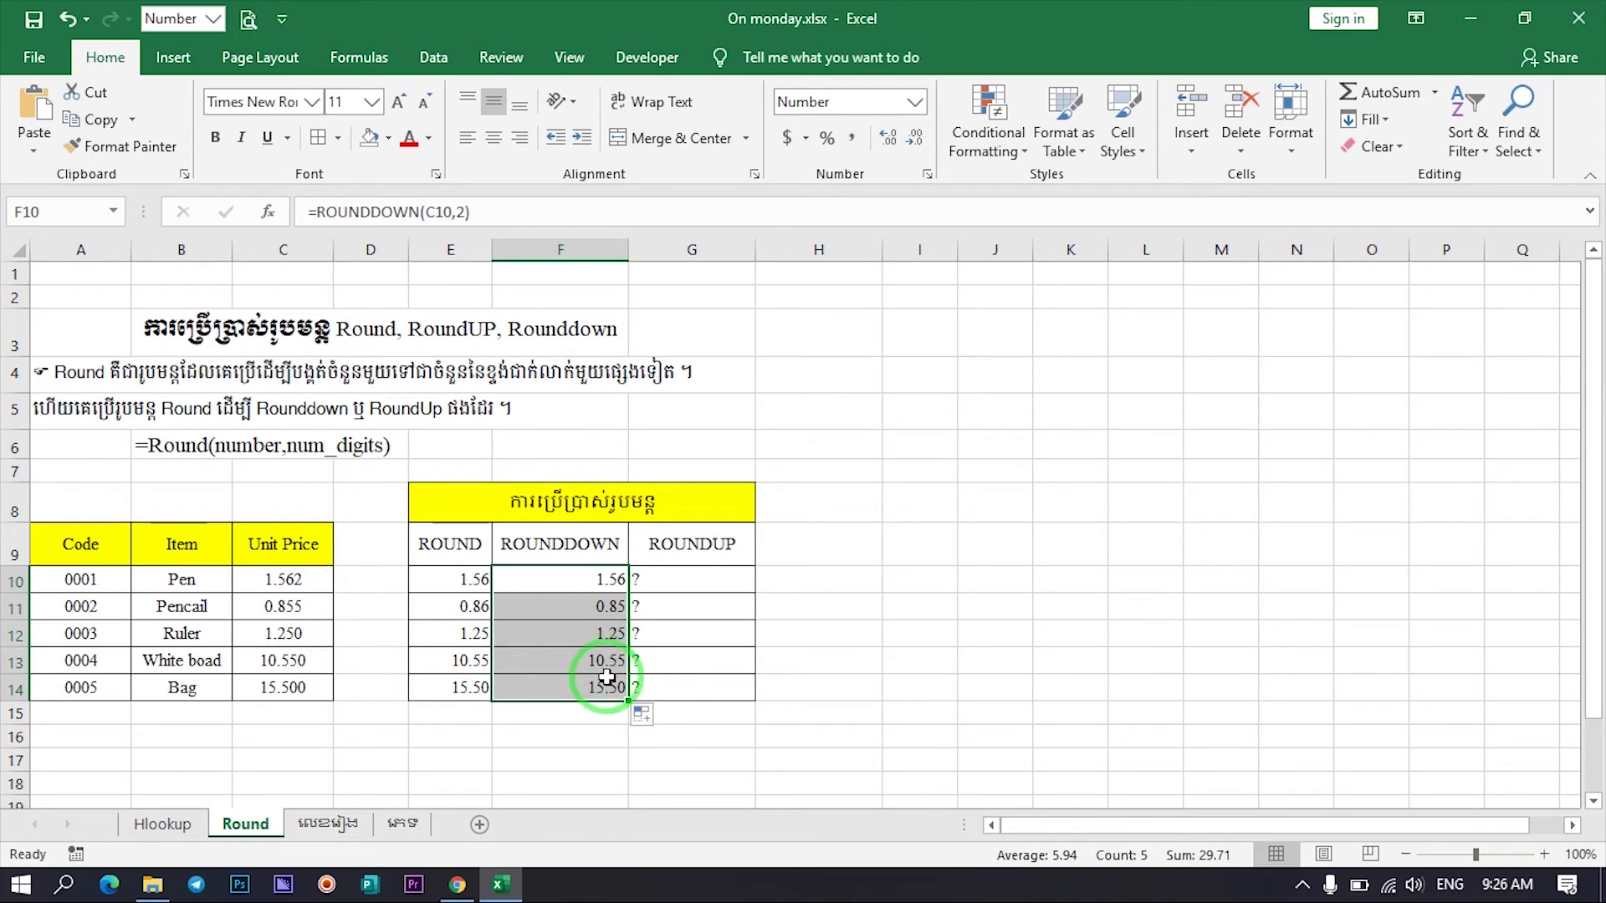
Enter =ROUNDUP(C10,2) in G10 to round the Pen's unit price up to two decimals
click(688, 574)
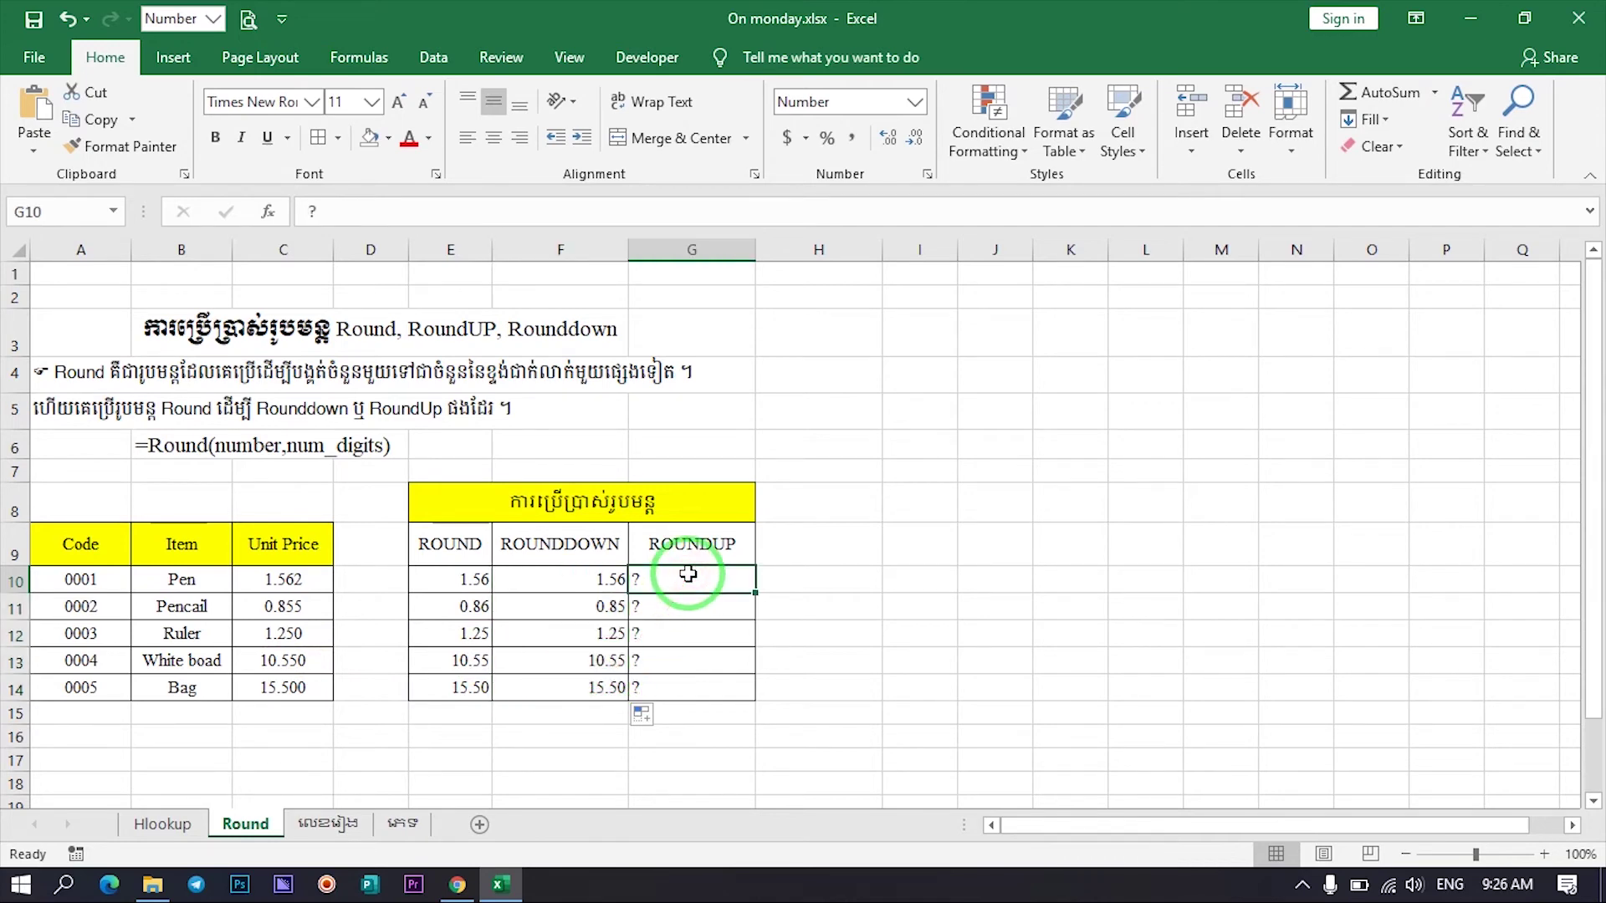
text(=rou)
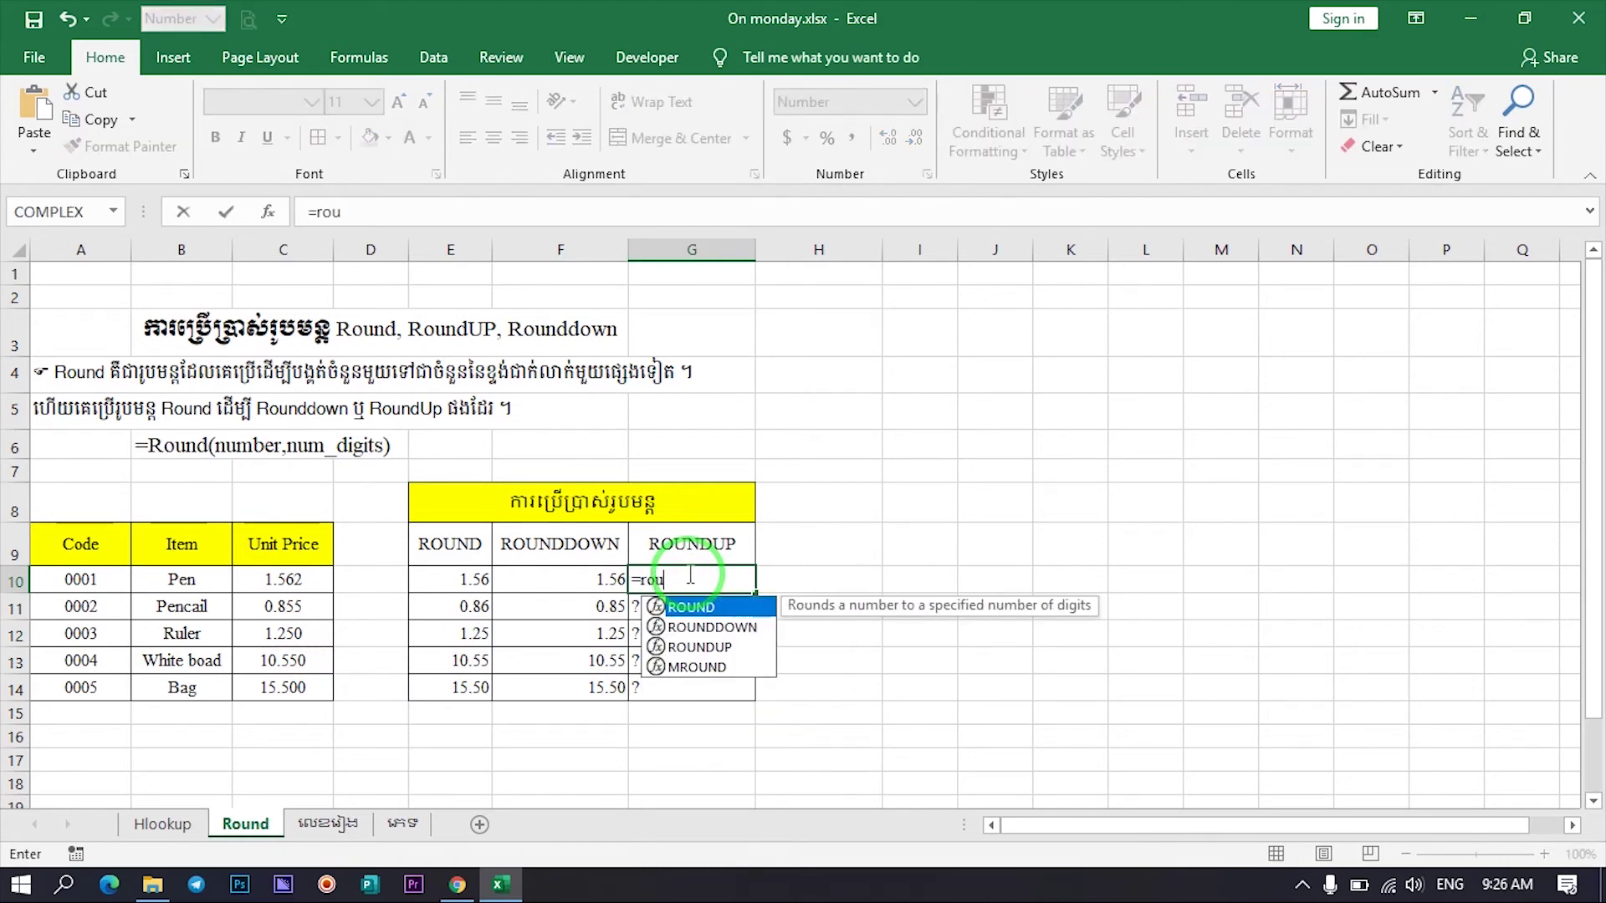
text(nu)
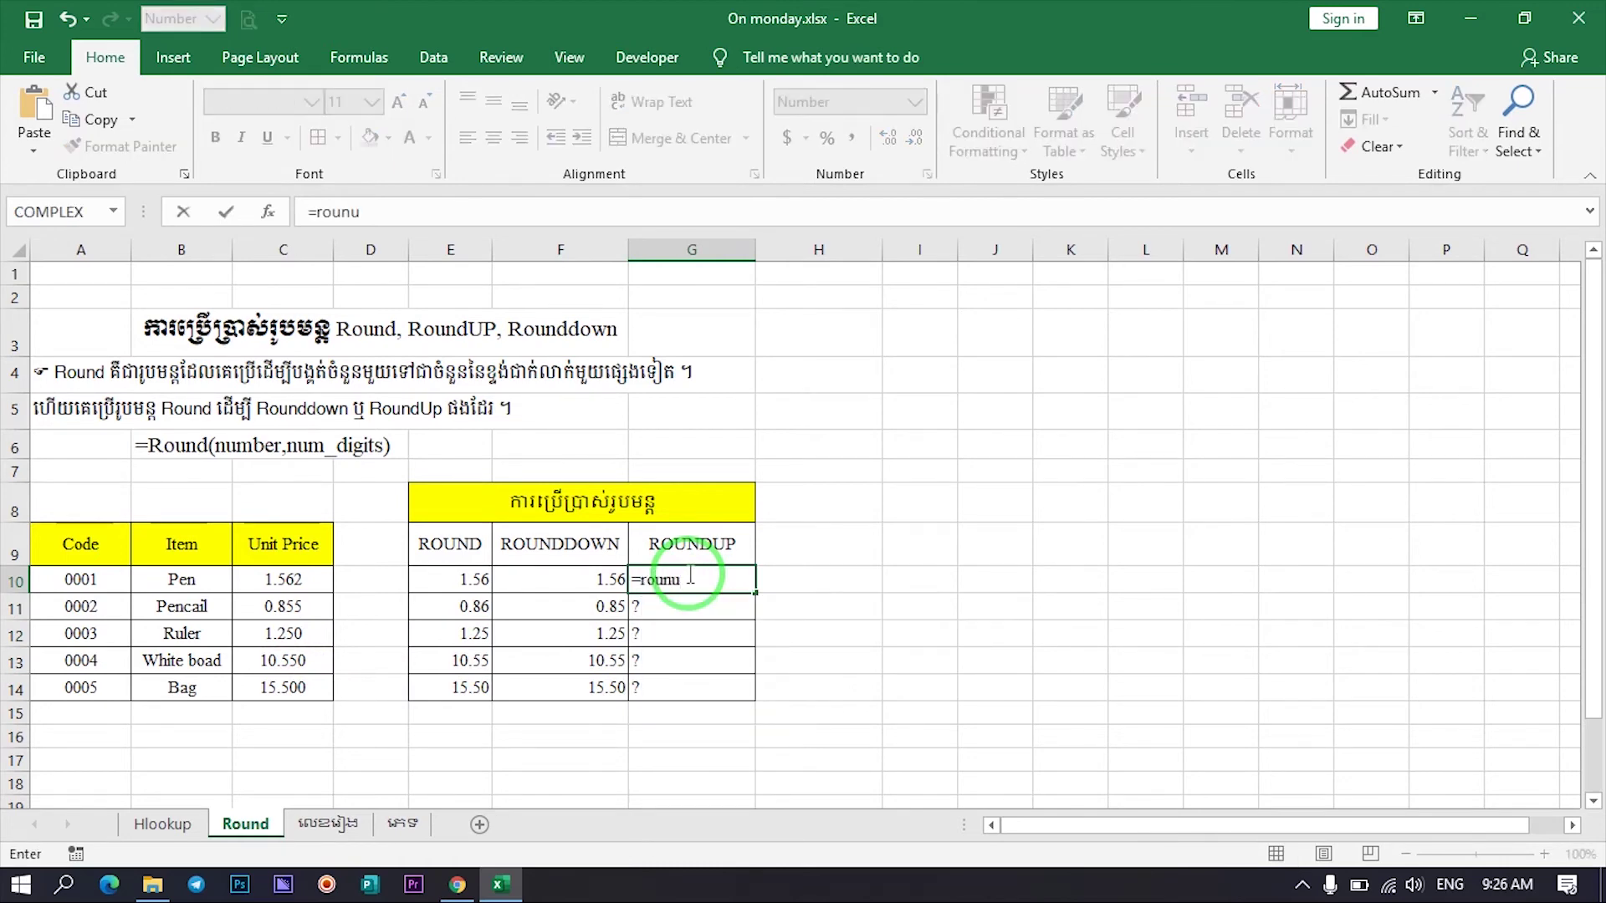
key(BackSpace)
text(dup()
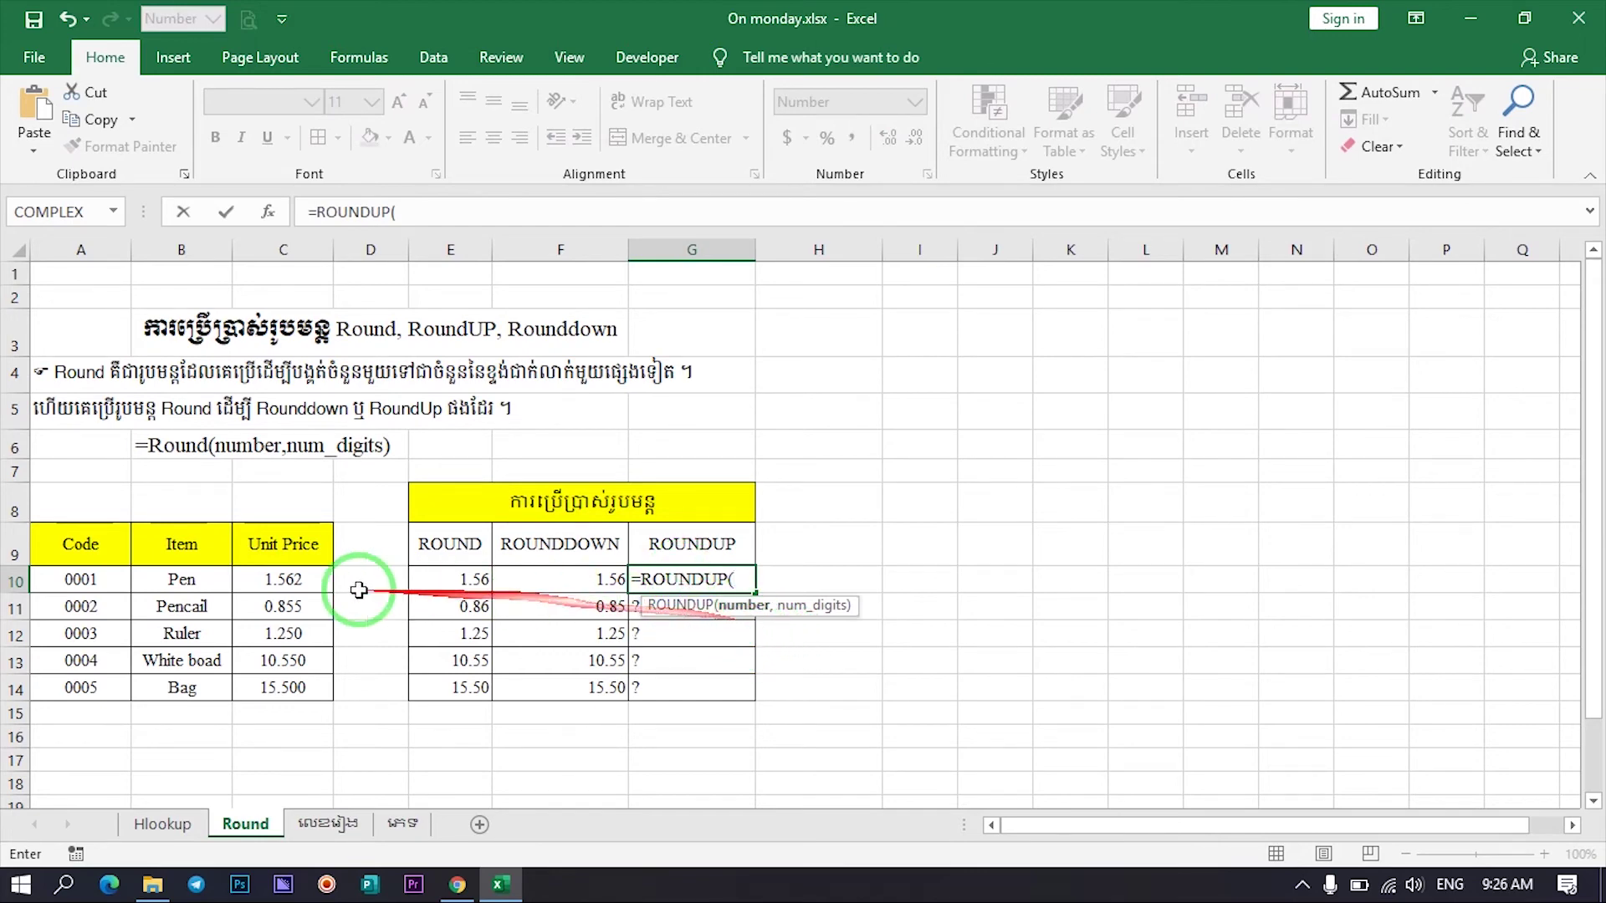
click(280, 579)
text(,)
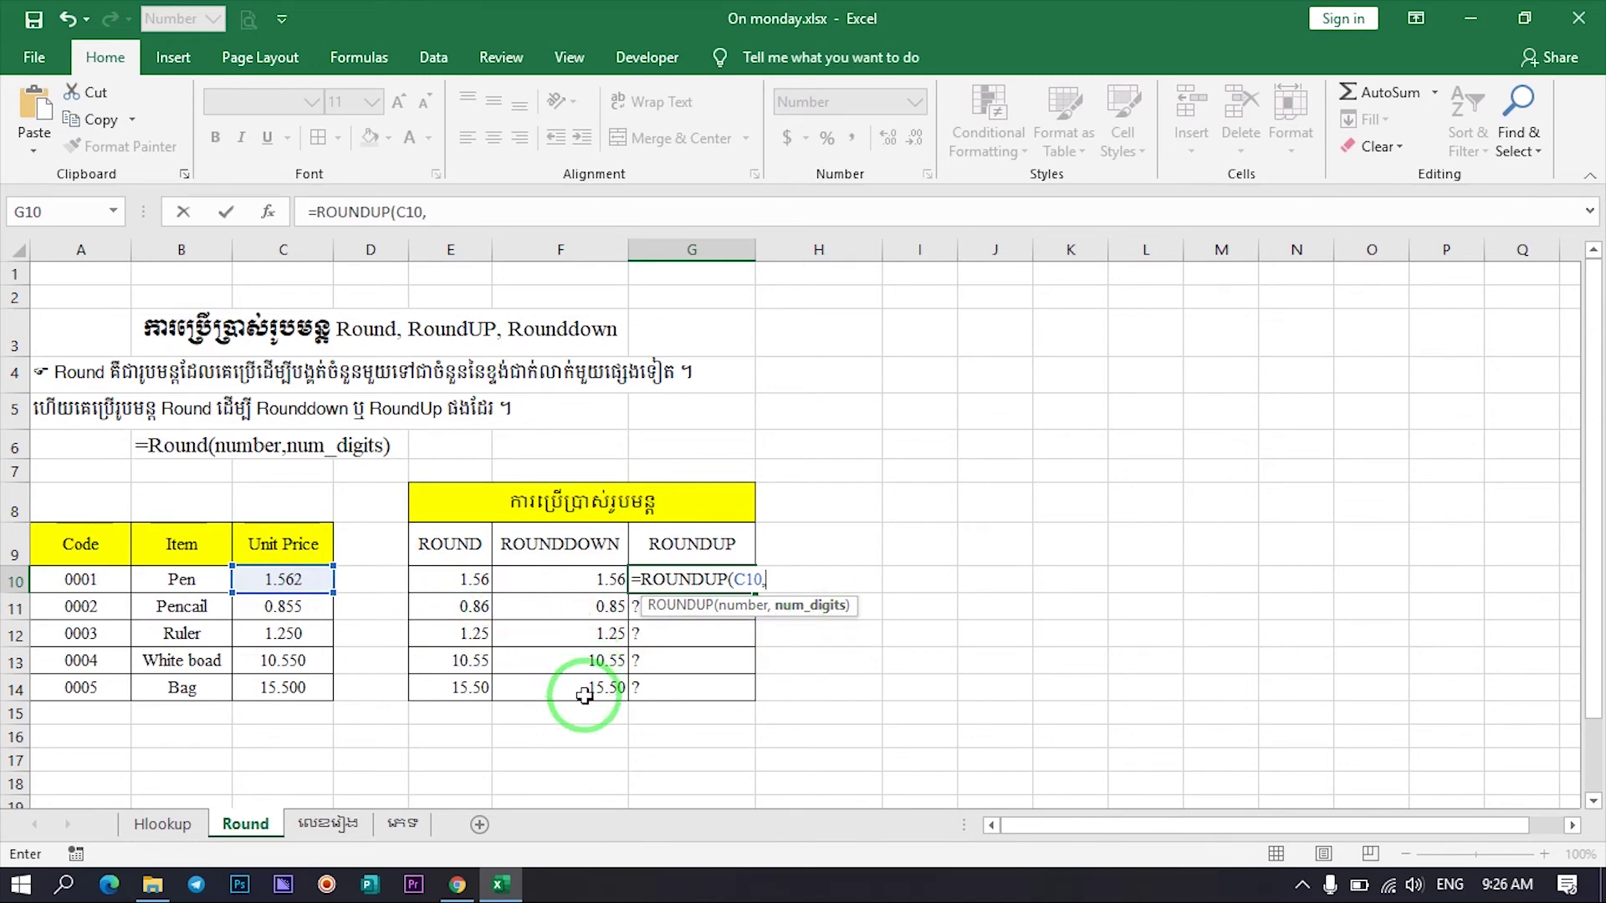
text(,)
key(Return)
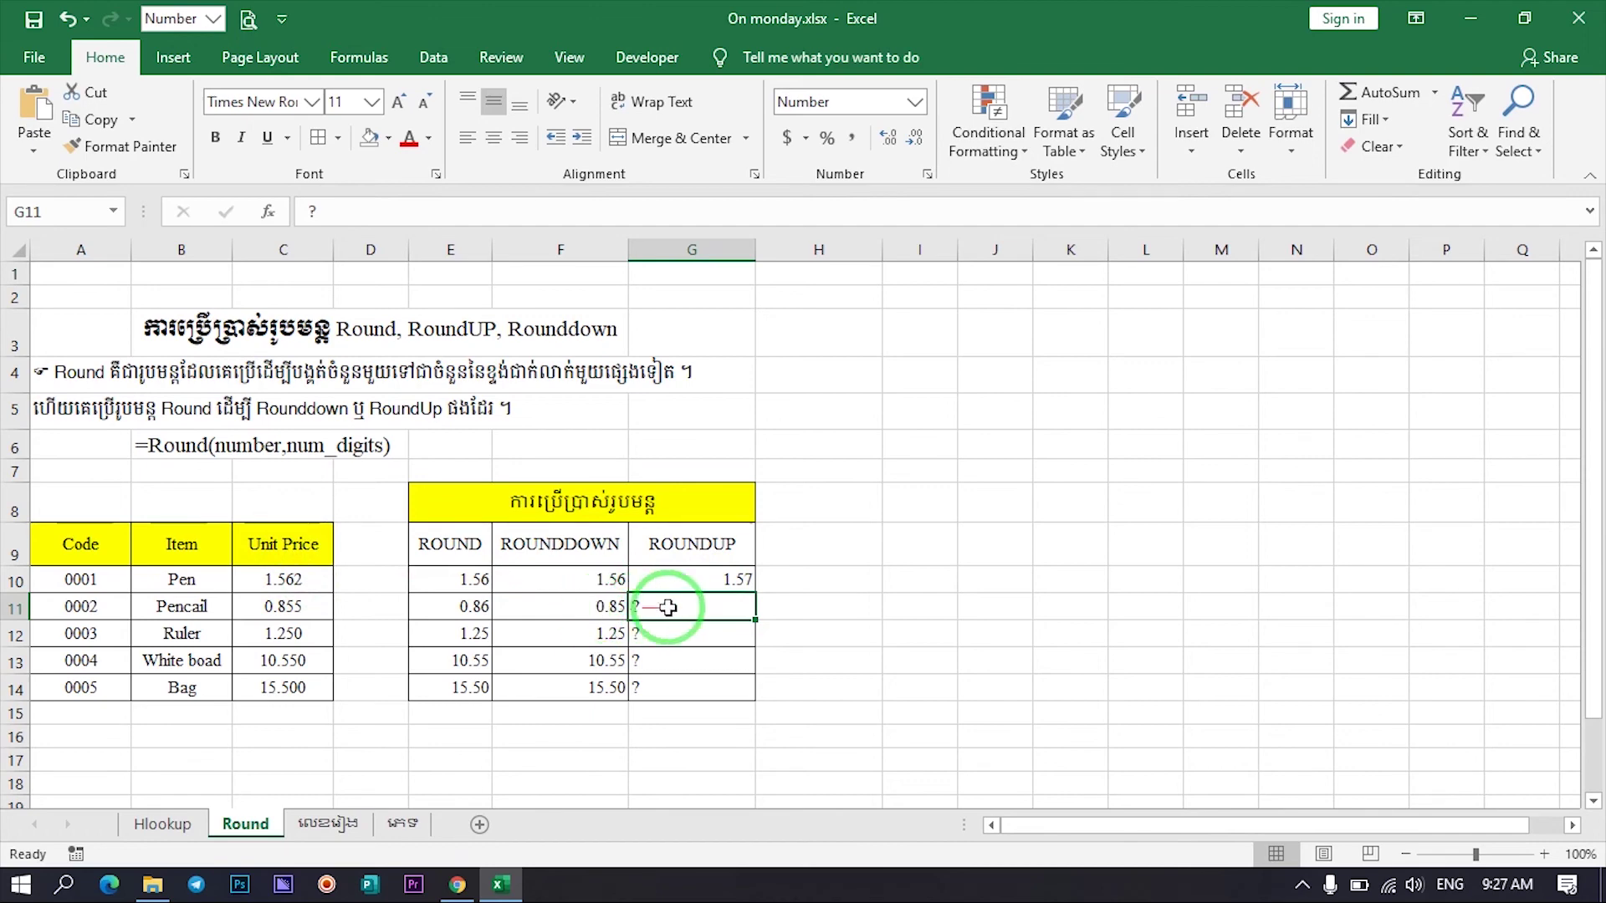
Fill the ROUNDUP formula from G10 down to G14 and compare the results with the unit prices in C11 and C13
click(737, 578)
drag(754, 594, 736, 692)
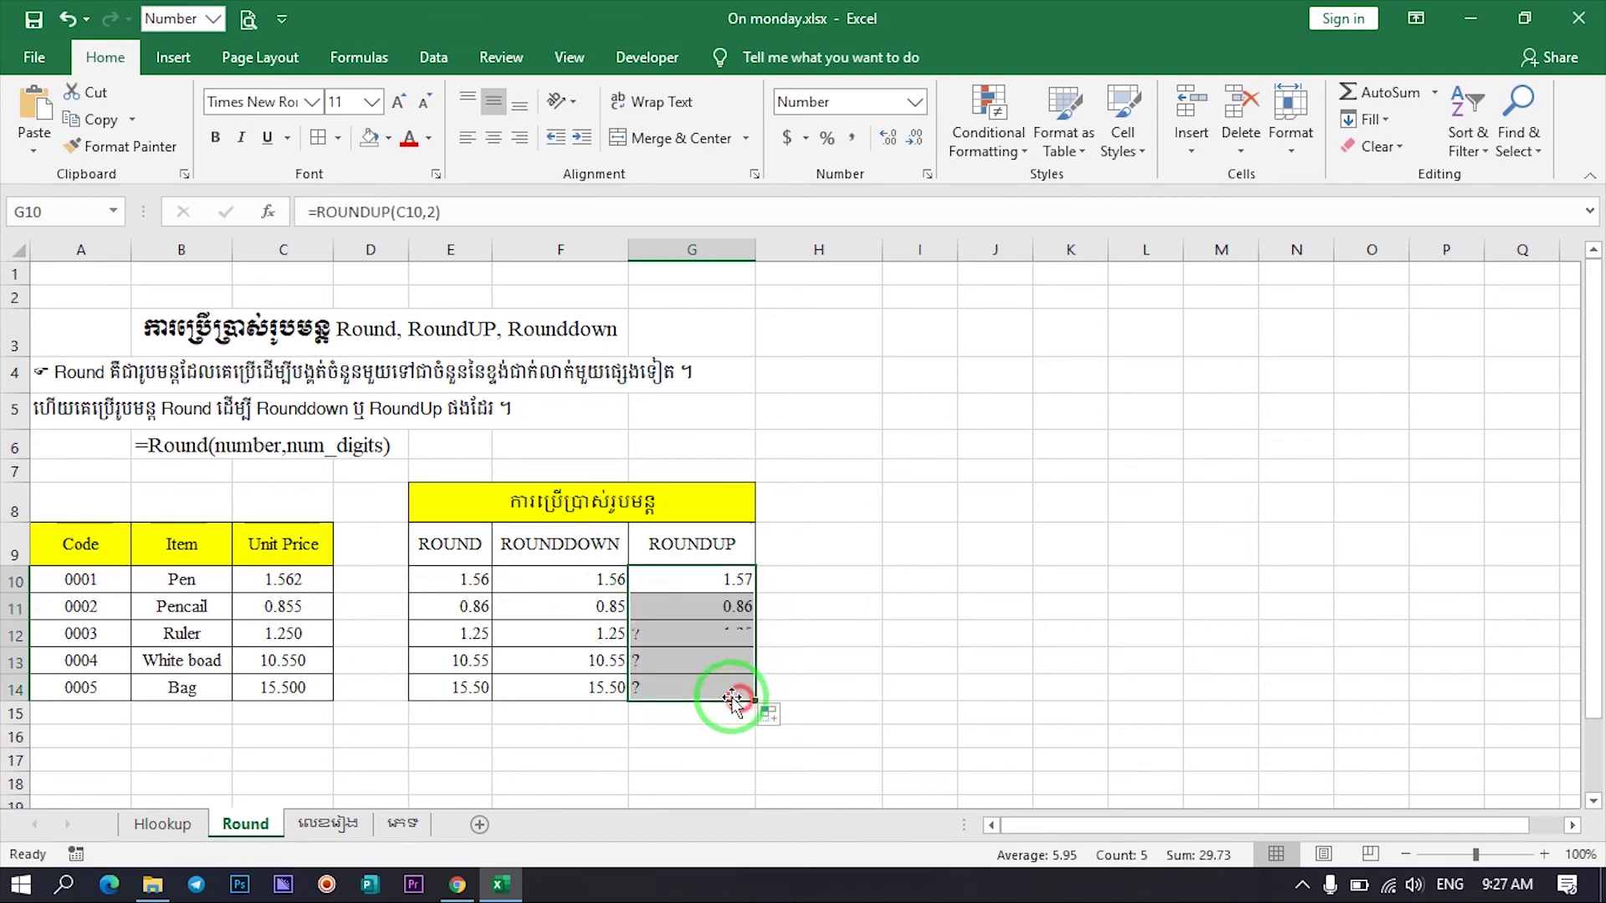
click(319, 611)
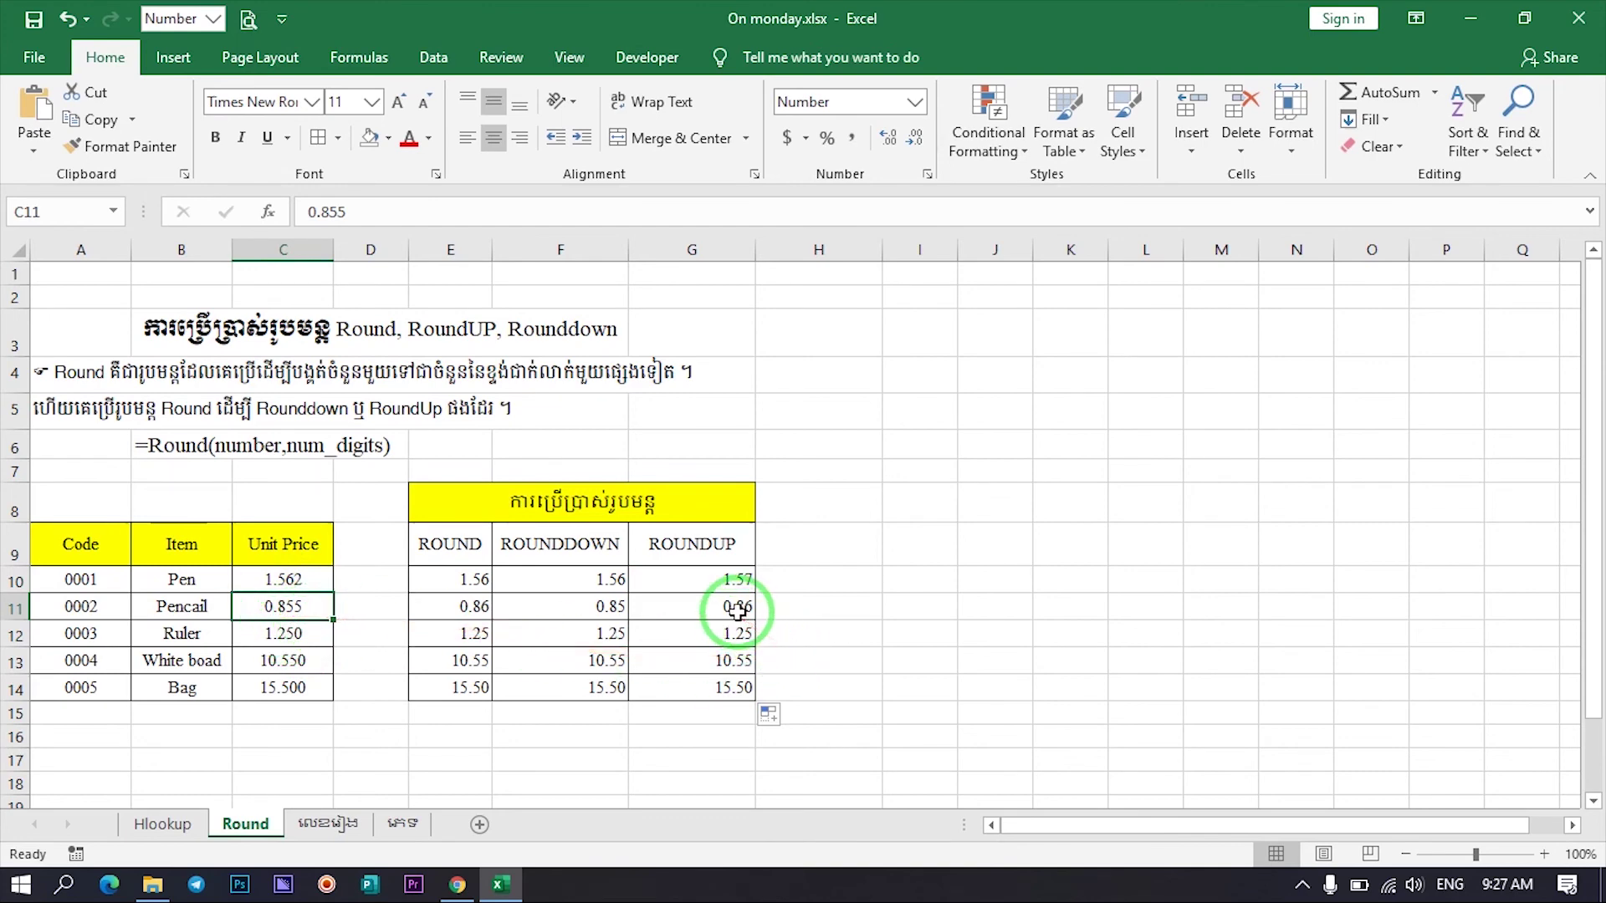
click(305, 660)
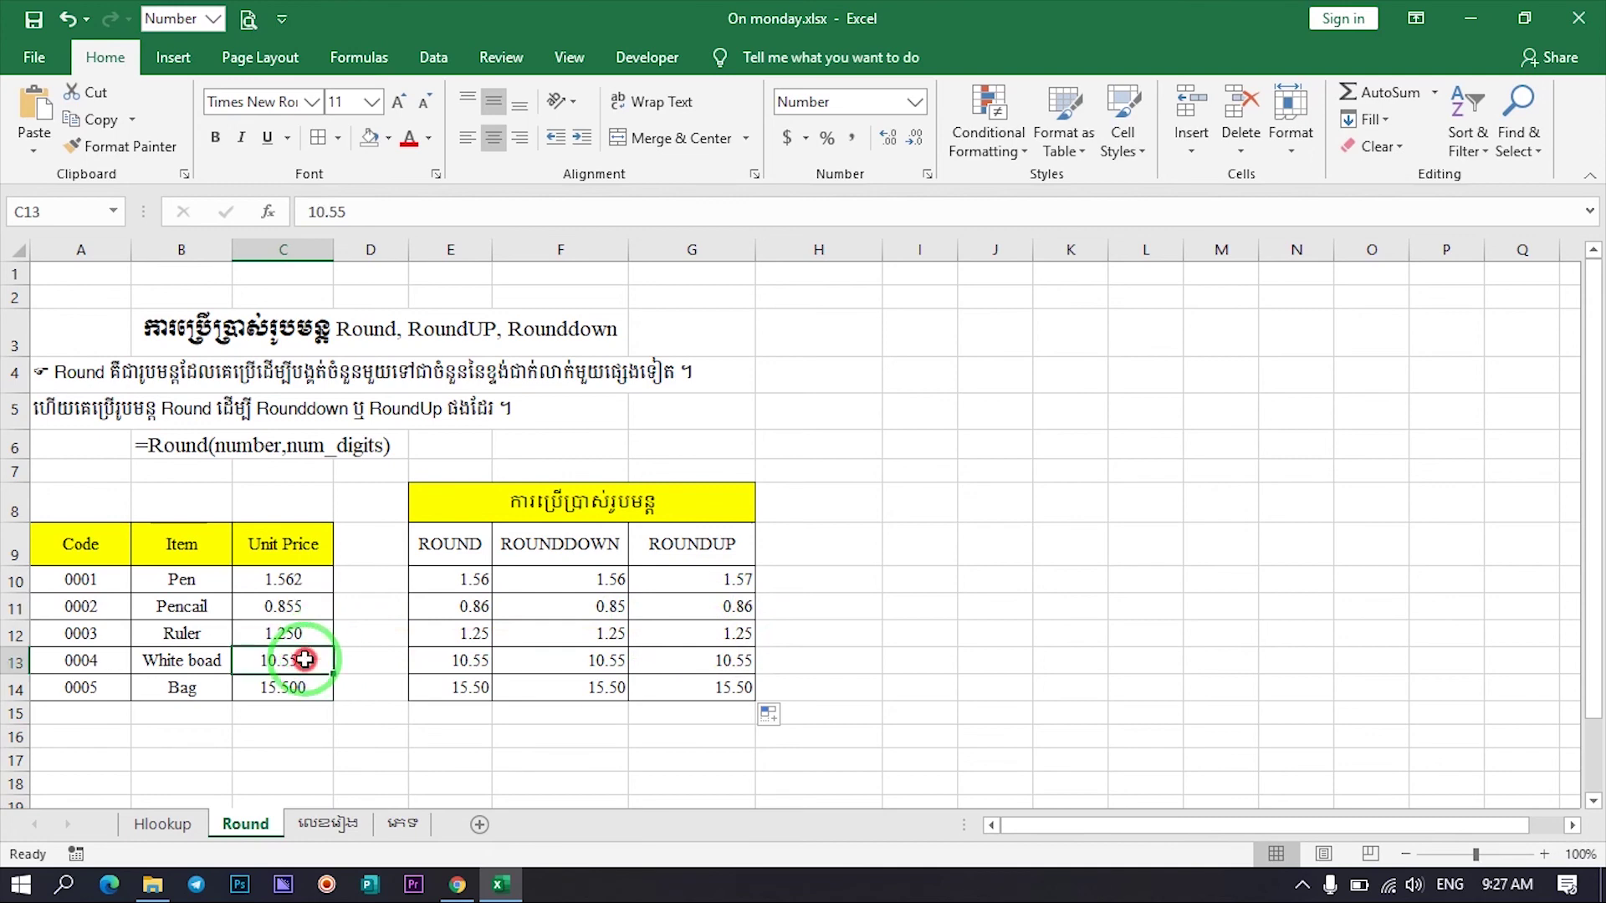